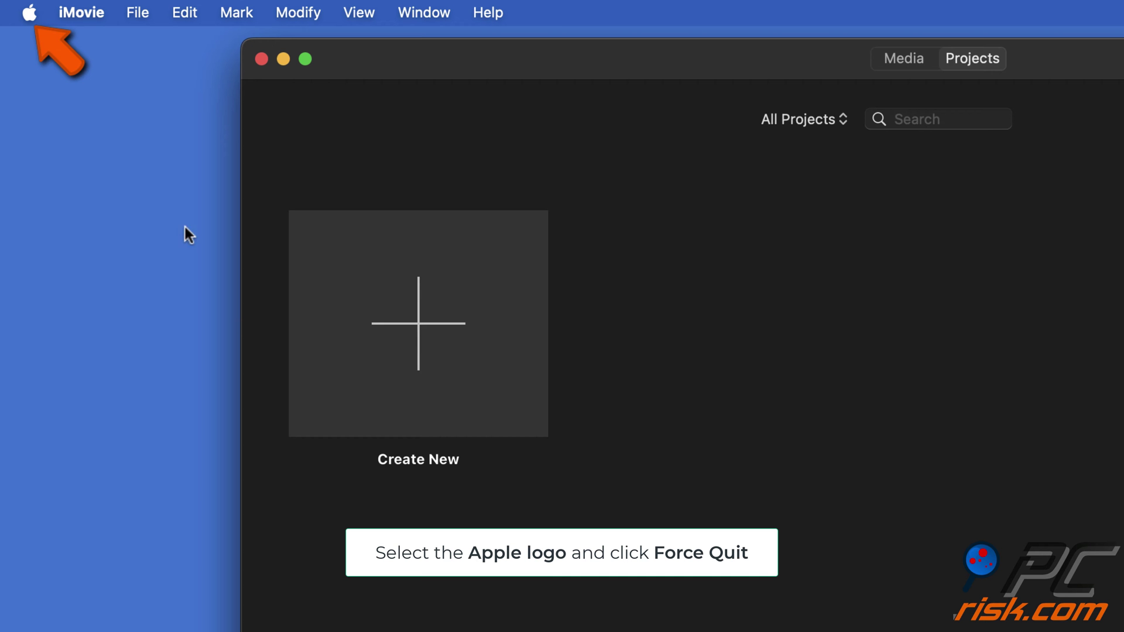
- Force quit iMovie from the Apple menu's Force Quit Applications window
{"action": "left_click", "coordinate": [28, 12]}
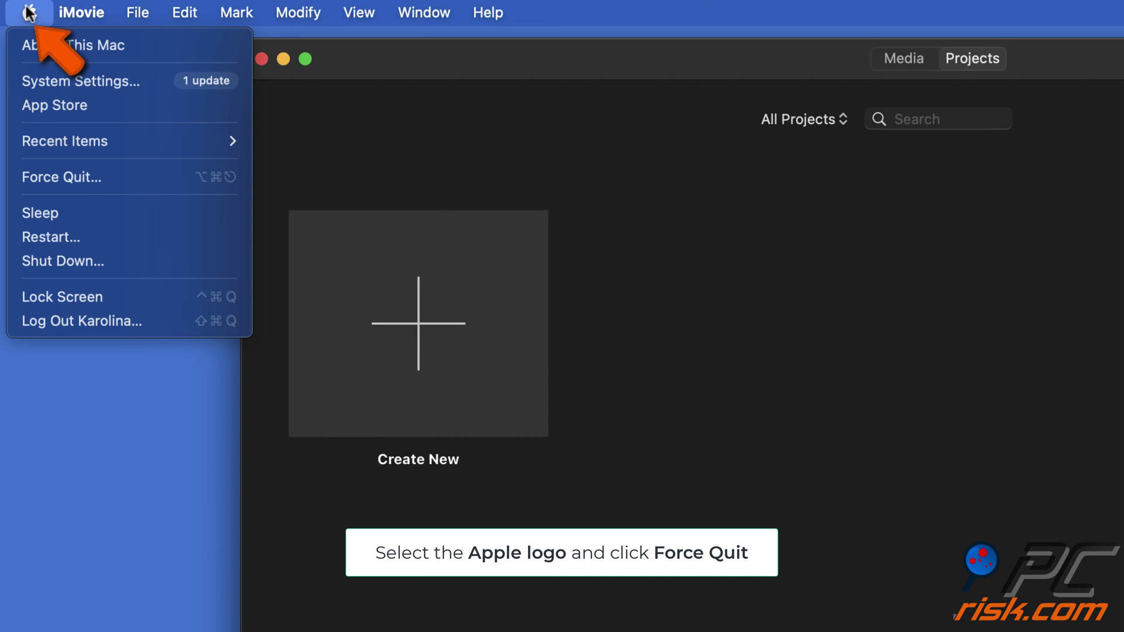
{"action": "left_click", "coordinate": [120, 177]}
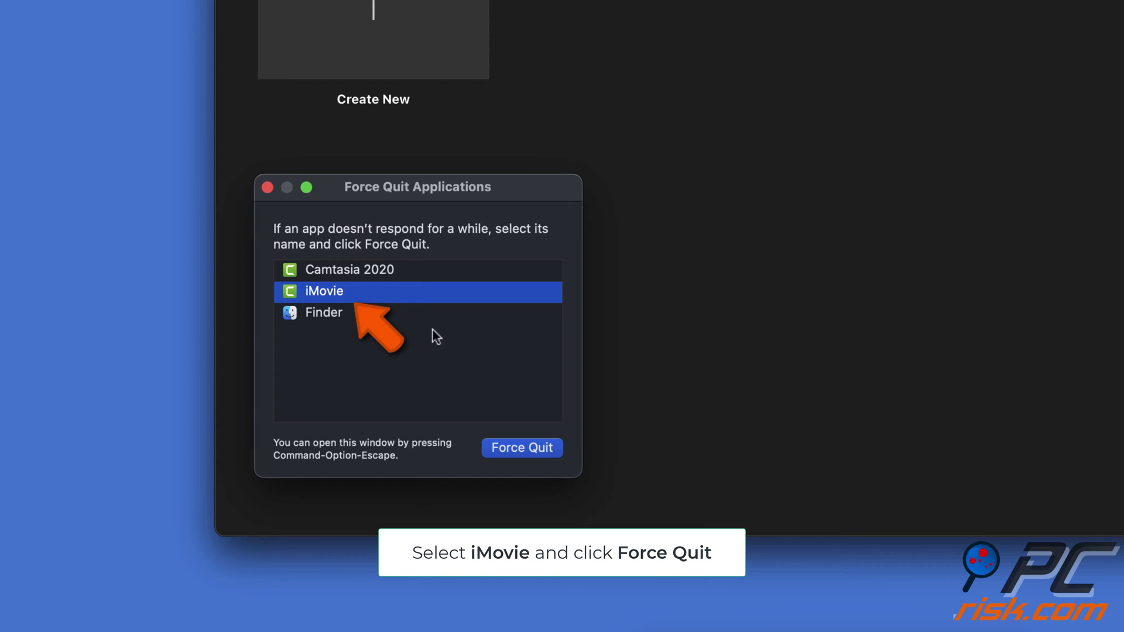
{"action": "left_click", "coordinate": [519, 455]}
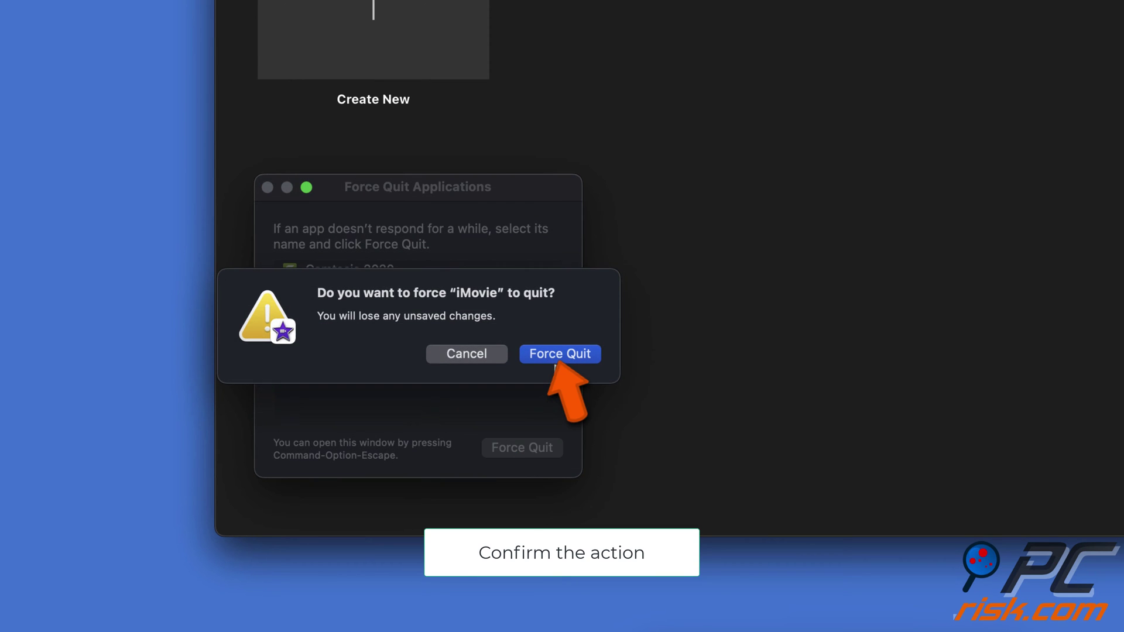
{"action": "left_click", "coordinate": [560, 350]}
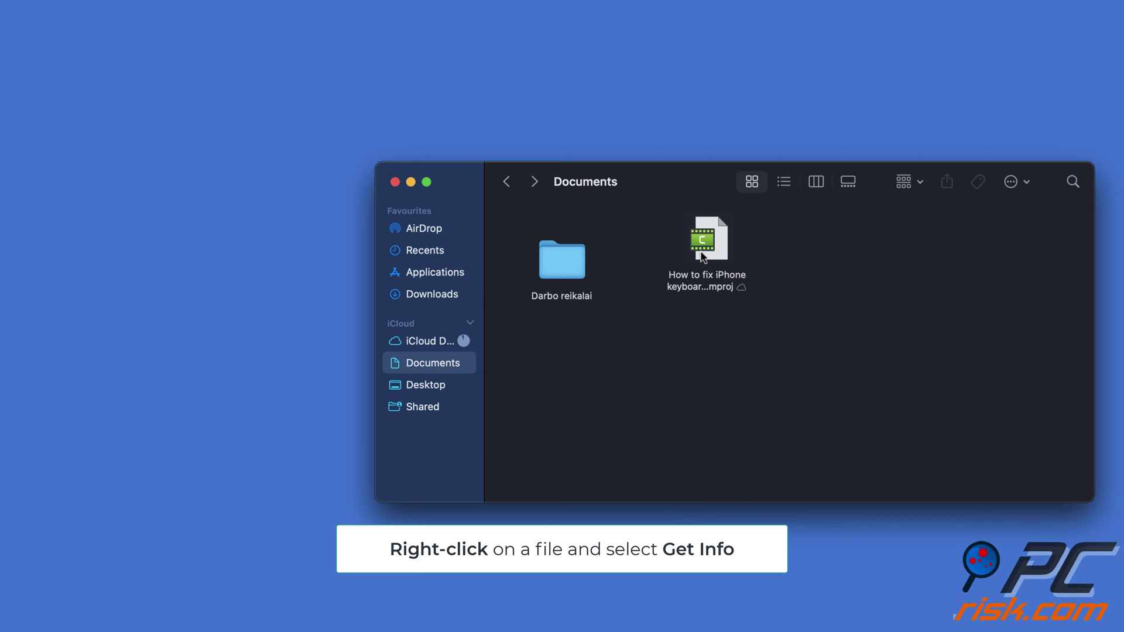
- Show Get Info for the .cmproj project file in Documents to check its format
{"action": "right_click", "coordinate": [701, 255]}
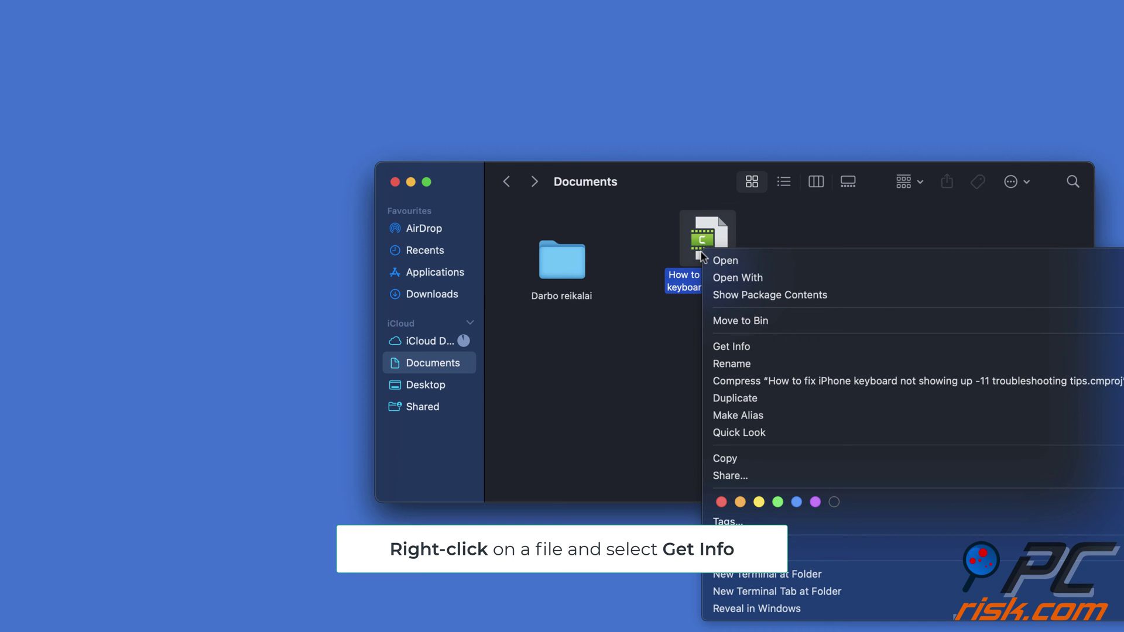
{"action": "left_click", "coordinate": [751, 347]}
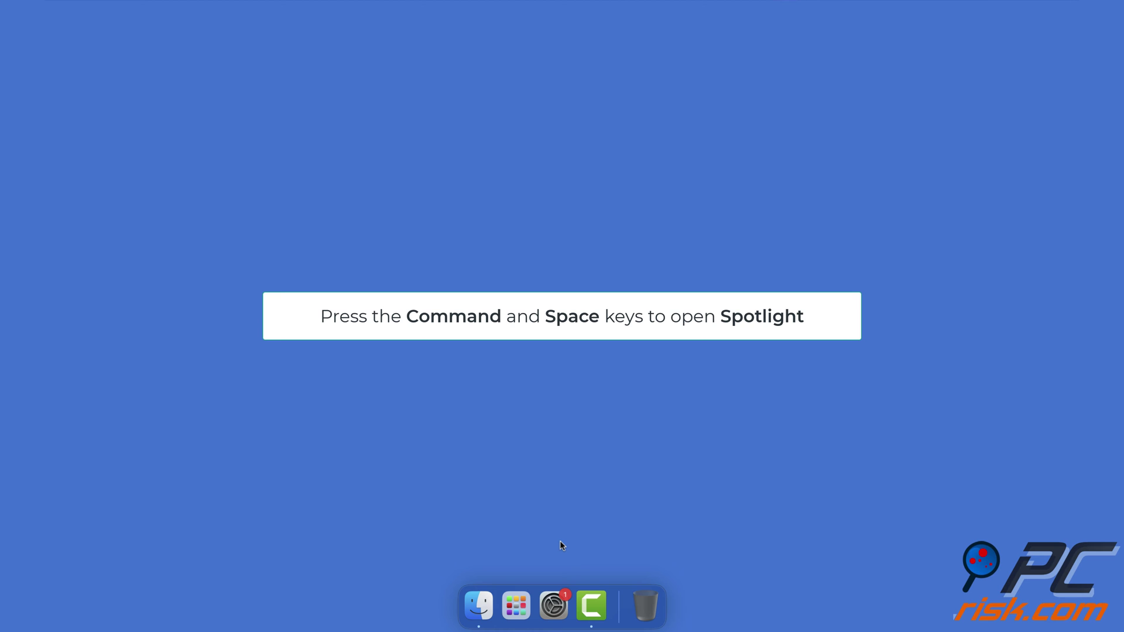
- Launch Activity Monitor through Spotlight by searching 'acti'
{"action": "key", "text": "super+space"}
{"action": "type", "text": "acti"}
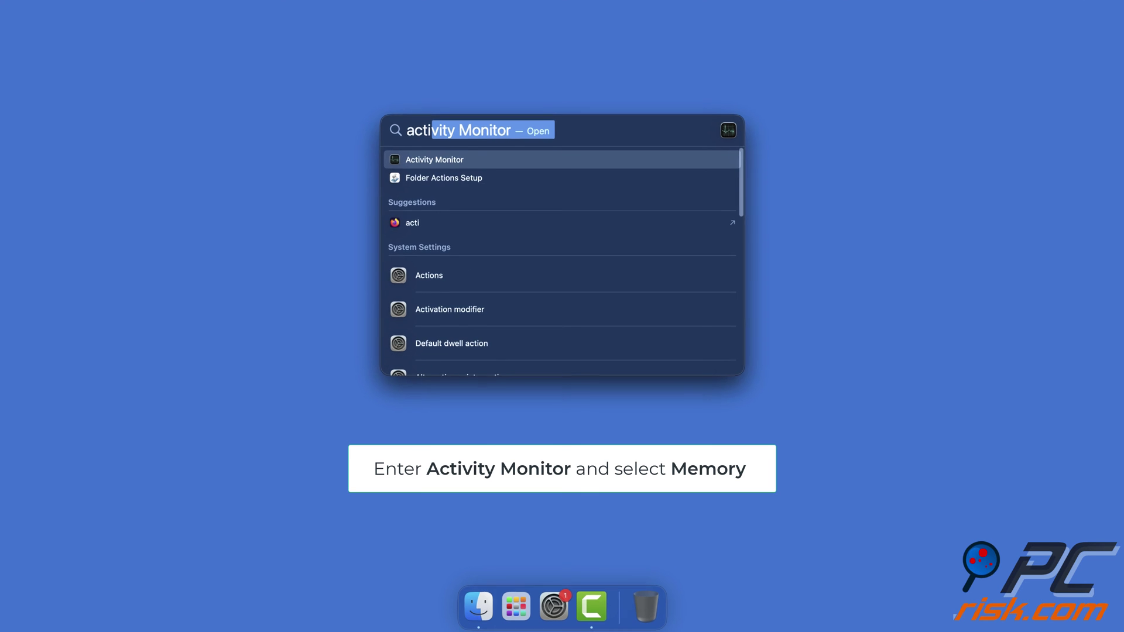
{"action": "key", "text": "Return"}
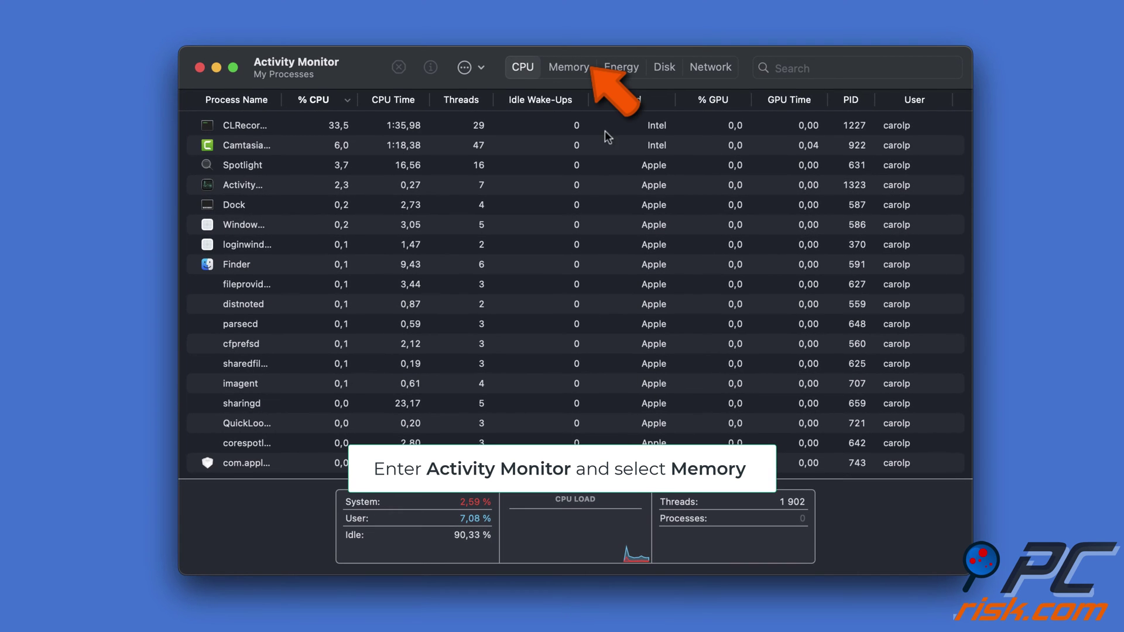
- Sort processes by Memory and stop the CLRecorder process
{"action": "left_click", "coordinate": [584, 72]}
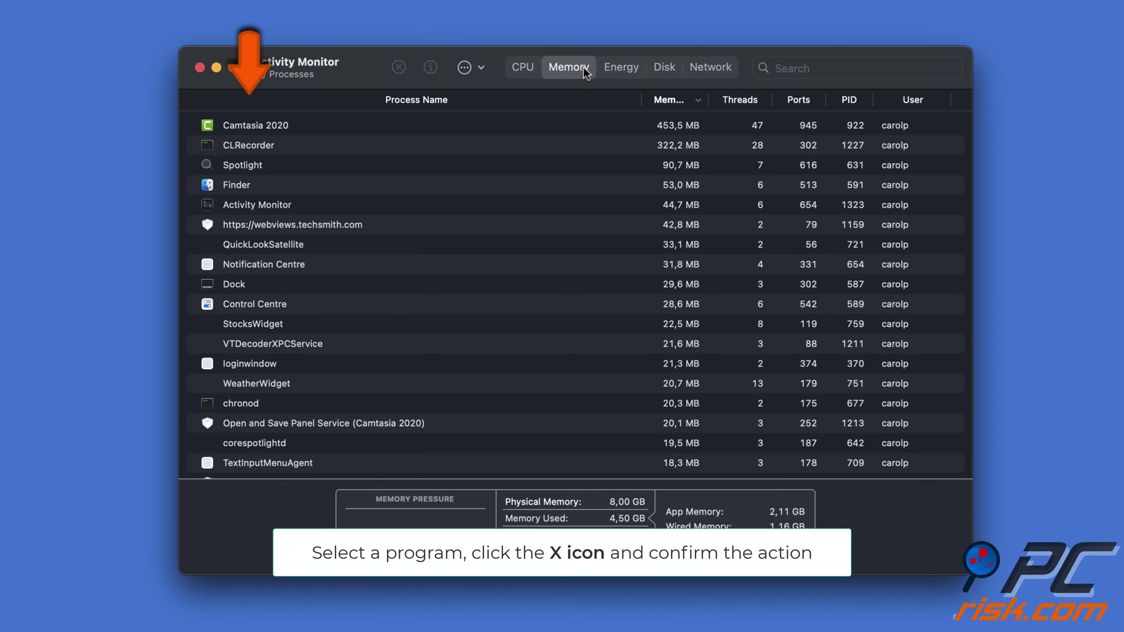
{"action": "left_click", "coordinate": [351, 145]}
{"action": "left_click", "coordinate": [397, 68]}
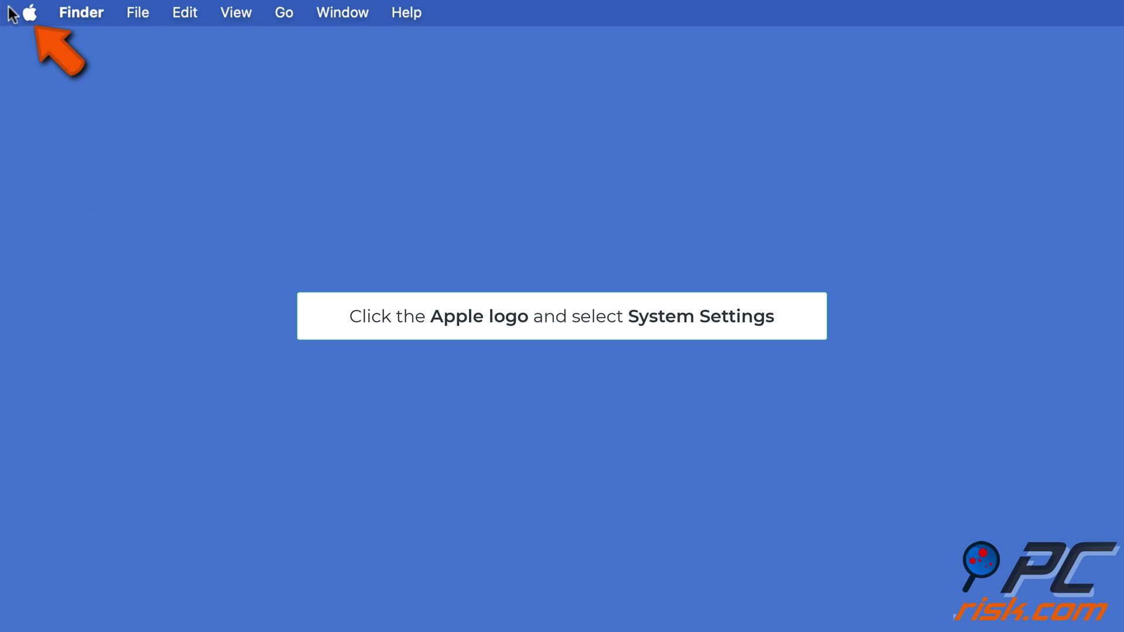
- Check free disk space on System Settings' General > Storage page
{"action": "left_click", "coordinate": [23, 14]}
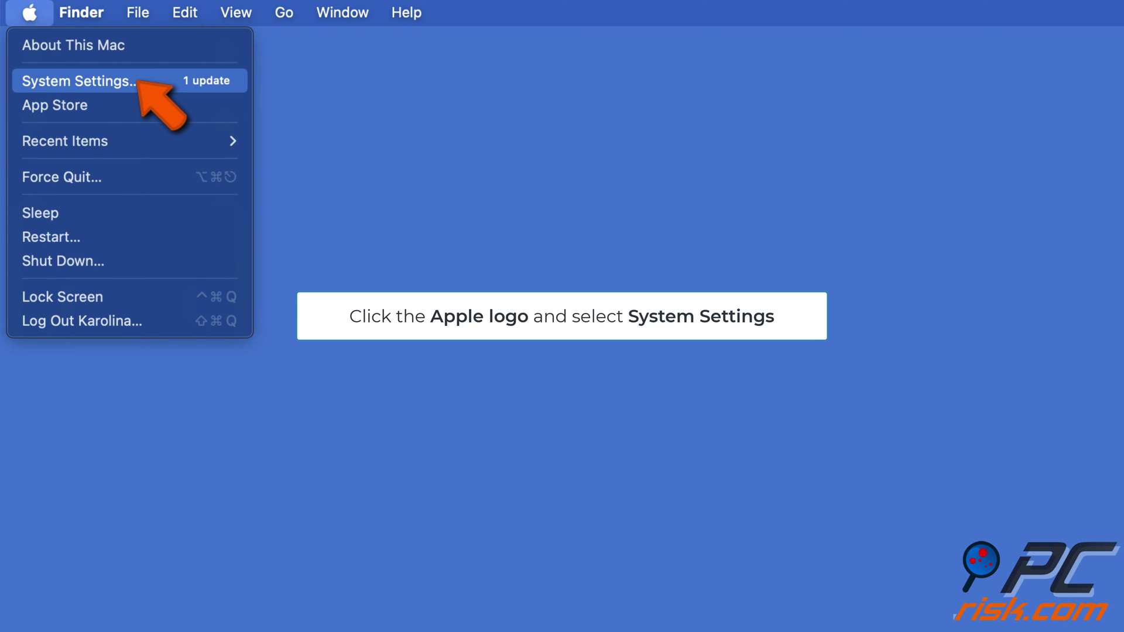
{"action": "left_click", "coordinate": [117, 81]}
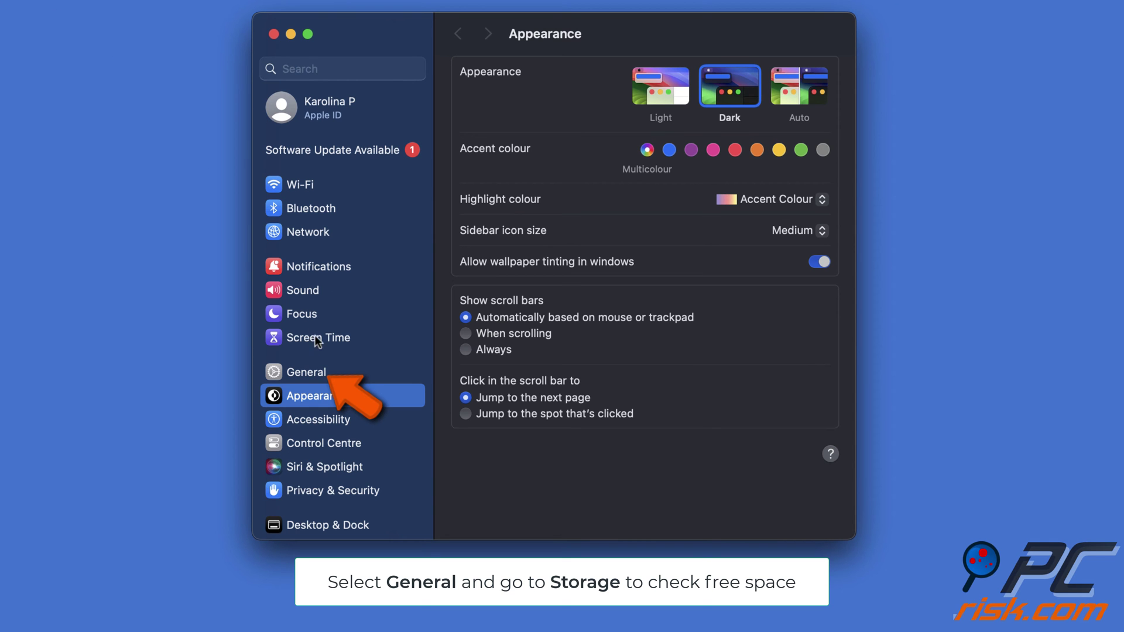
{"action": "left_click", "coordinate": [322, 374]}
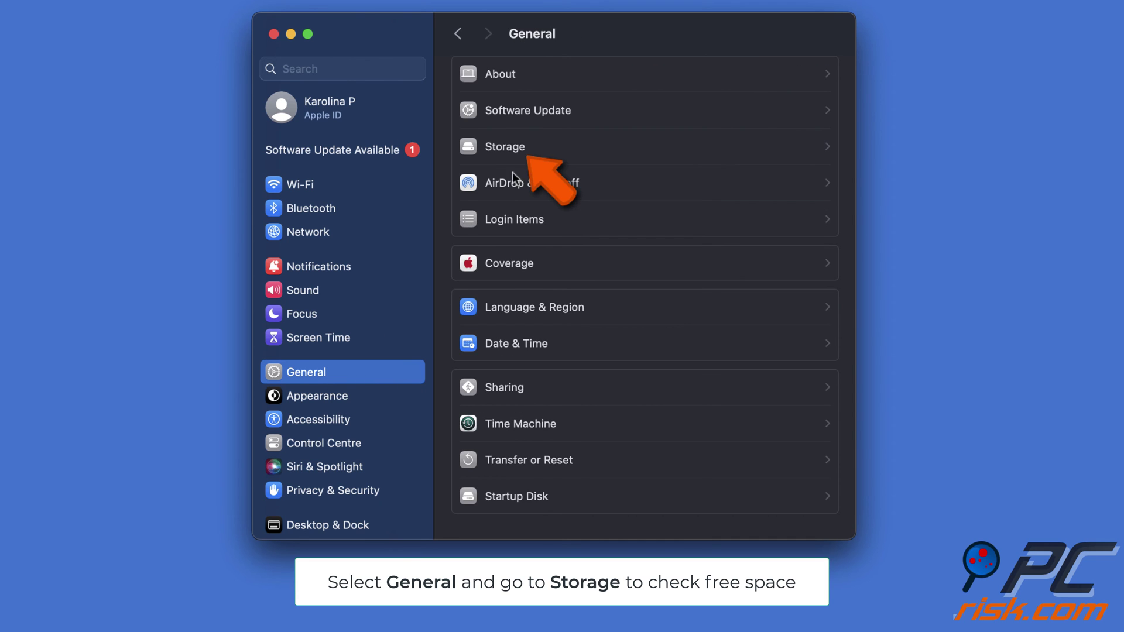
{"action": "left_click", "coordinate": [535, 149]}
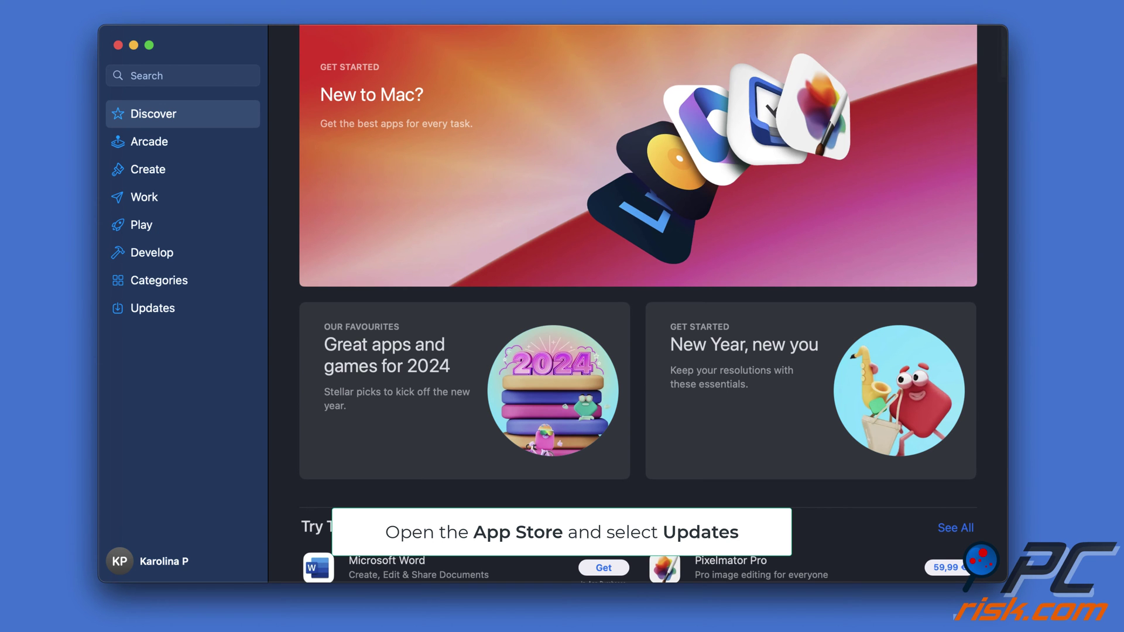
- Show the Updates list in the App Store sidebar
{"action": "left_click", "coordinate": [188, 312]}
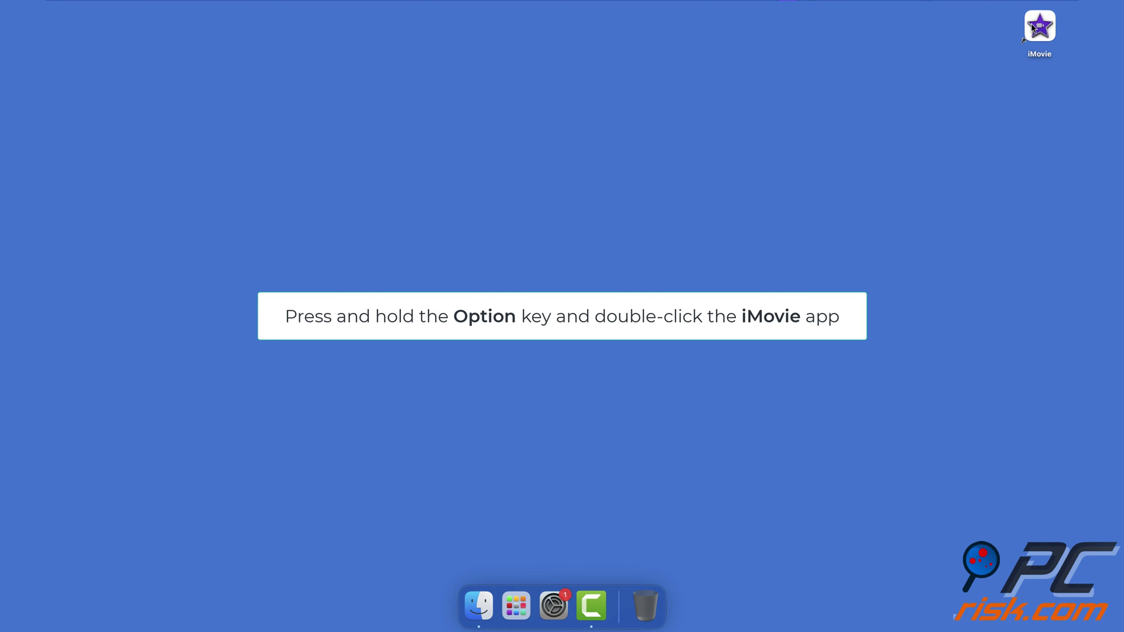
- Relaunch iMovie with the library chooser and save a new 'iMovie Library 1' in Movies
{"action": "double_click", "coordinate": [1031, 27], "text": "alt"}
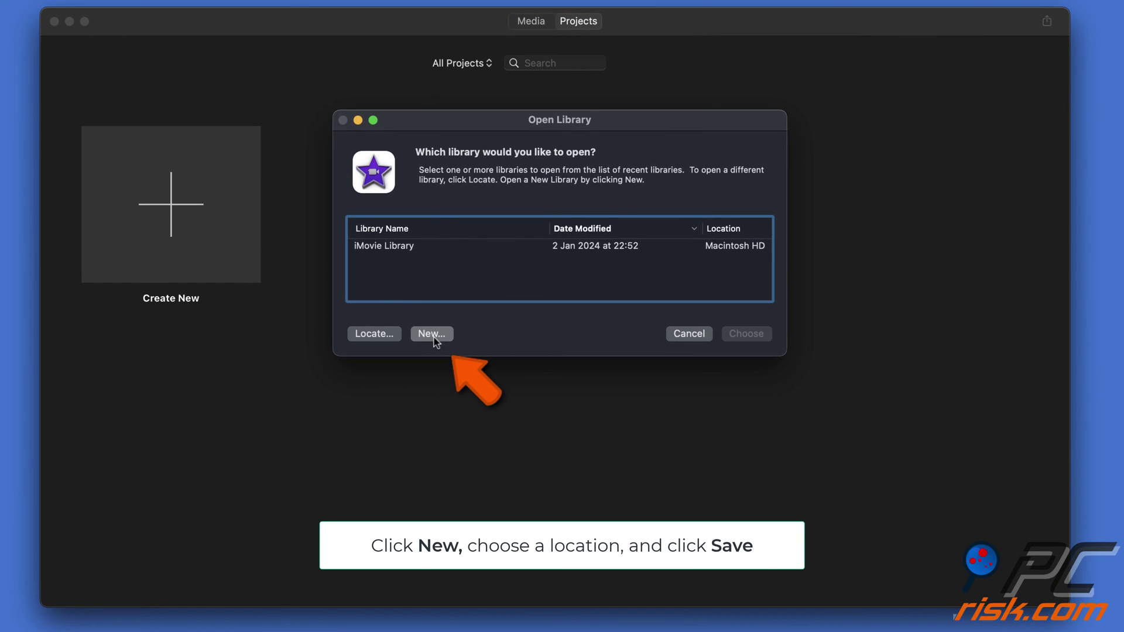
{"action": "left_click", "coordinate": [461, 274]}
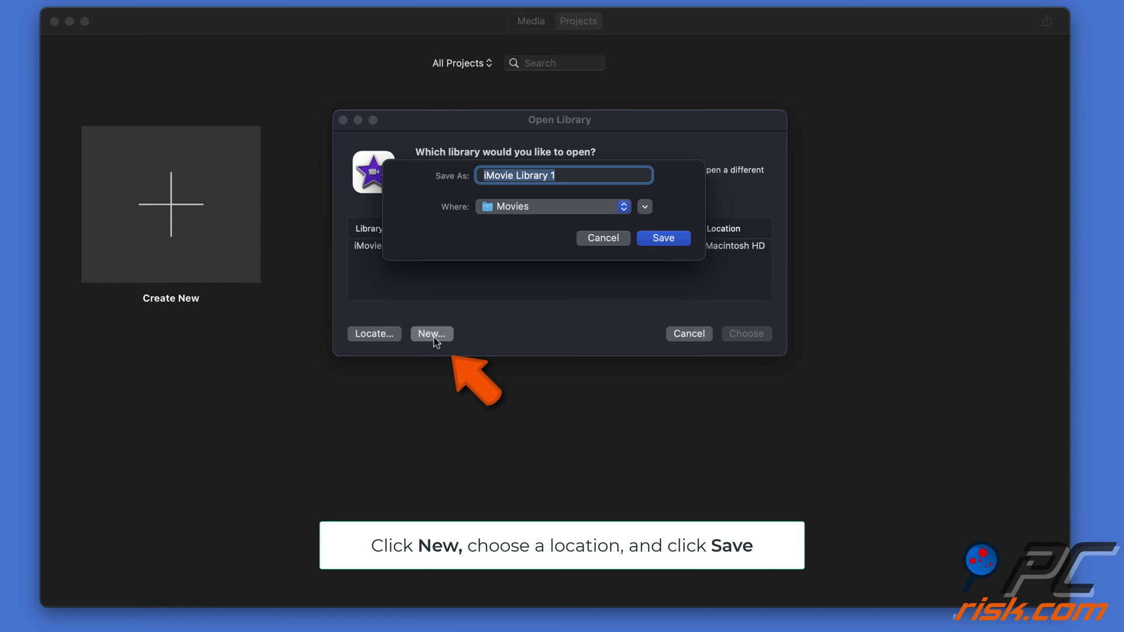
{"action": "left_click", "coordinate": [660, 238]}
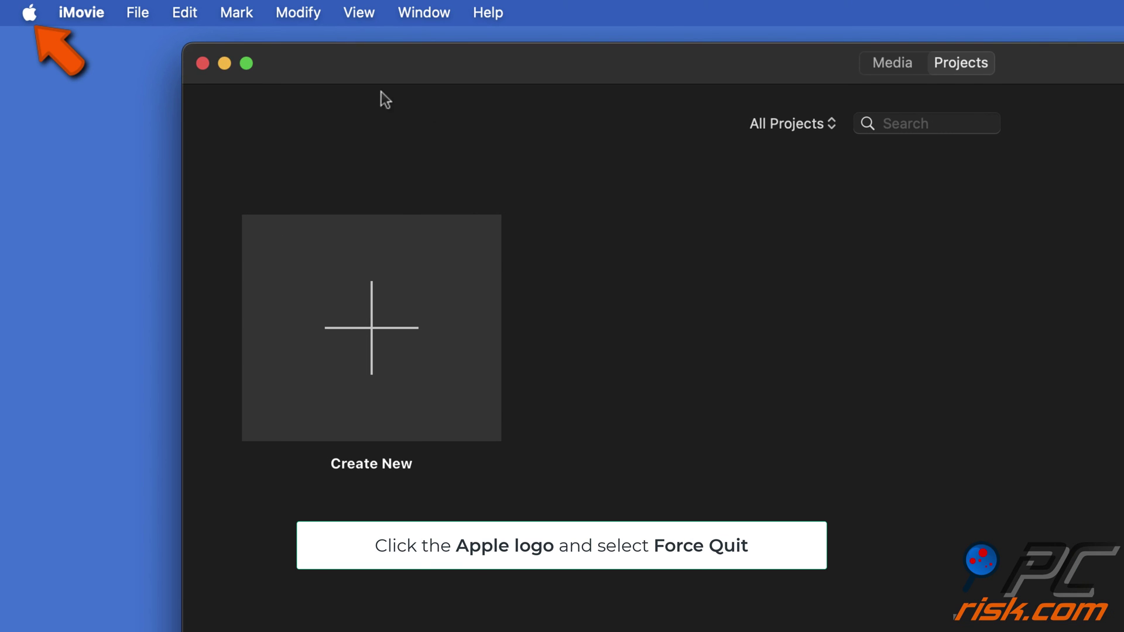
- Force quit iMovie again, leaving only Camtasia 2020 and Finder running
{"action": "left_click", "coordinate": [31, 13]}
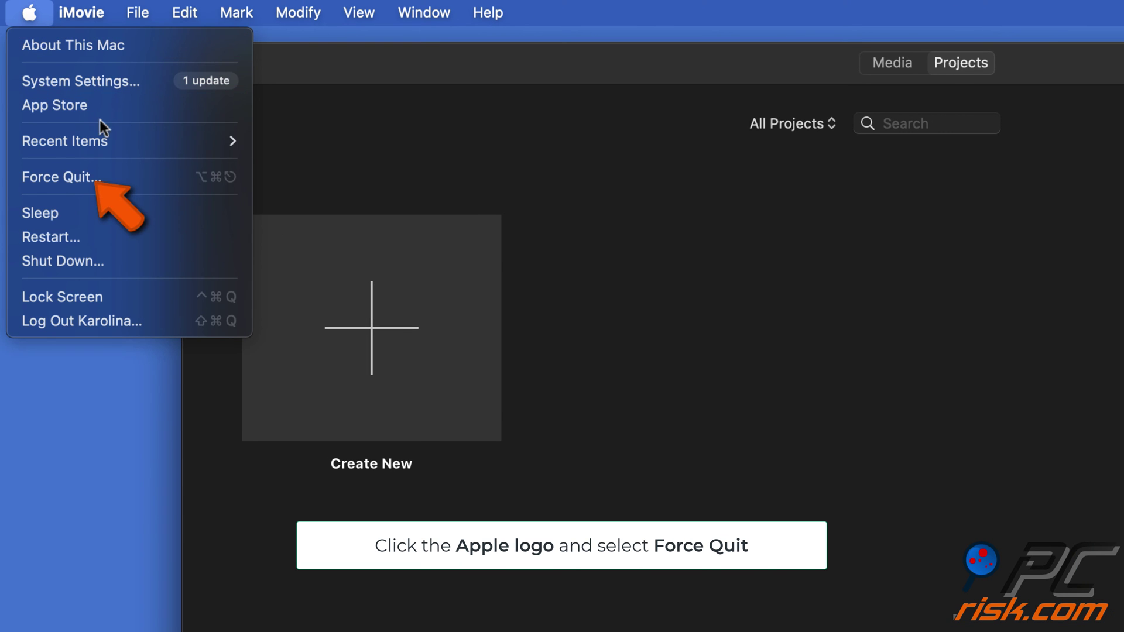
{"action": "left_click", "coordinate": [113, 179]}
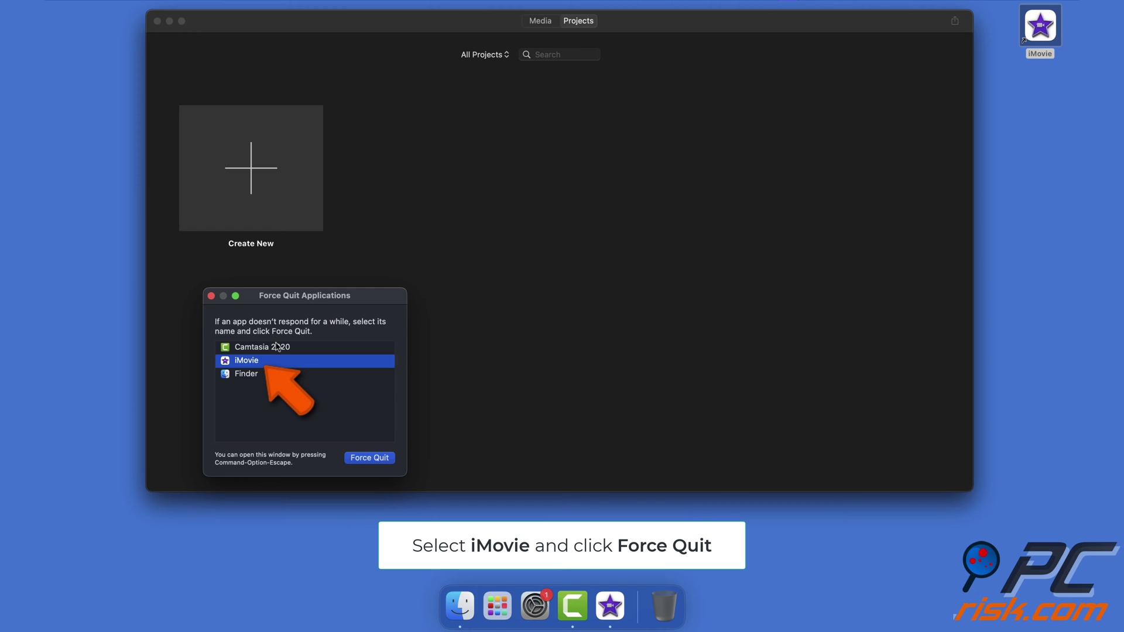
{"action": "left_click", "coordinate": [384, 458]}
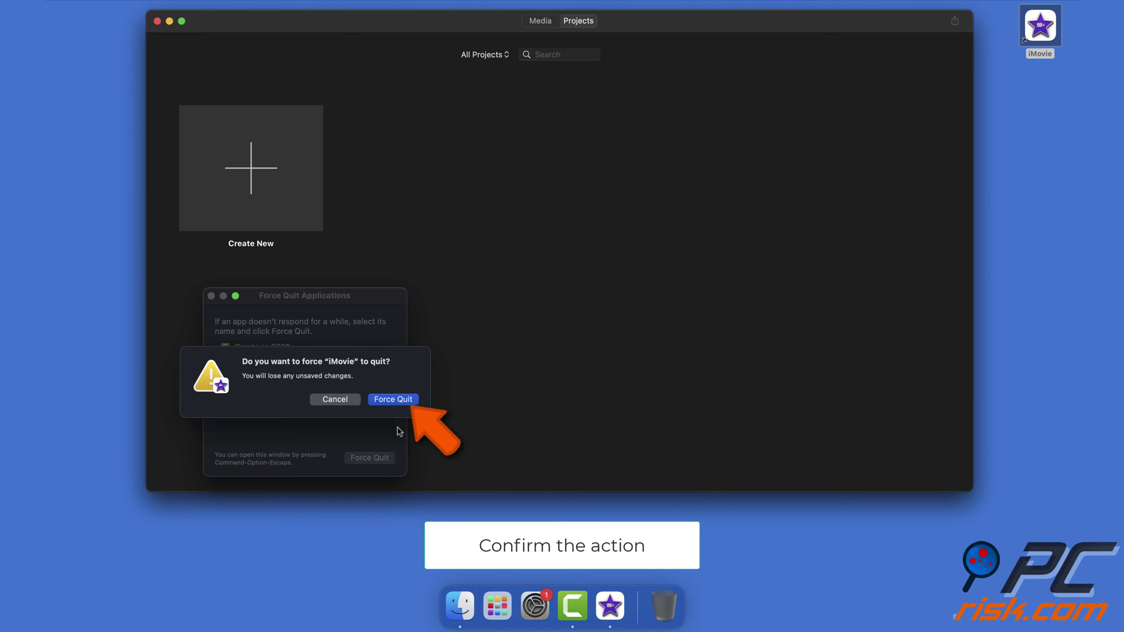
{"action": "left_click", "coordinate": [412, 402]}
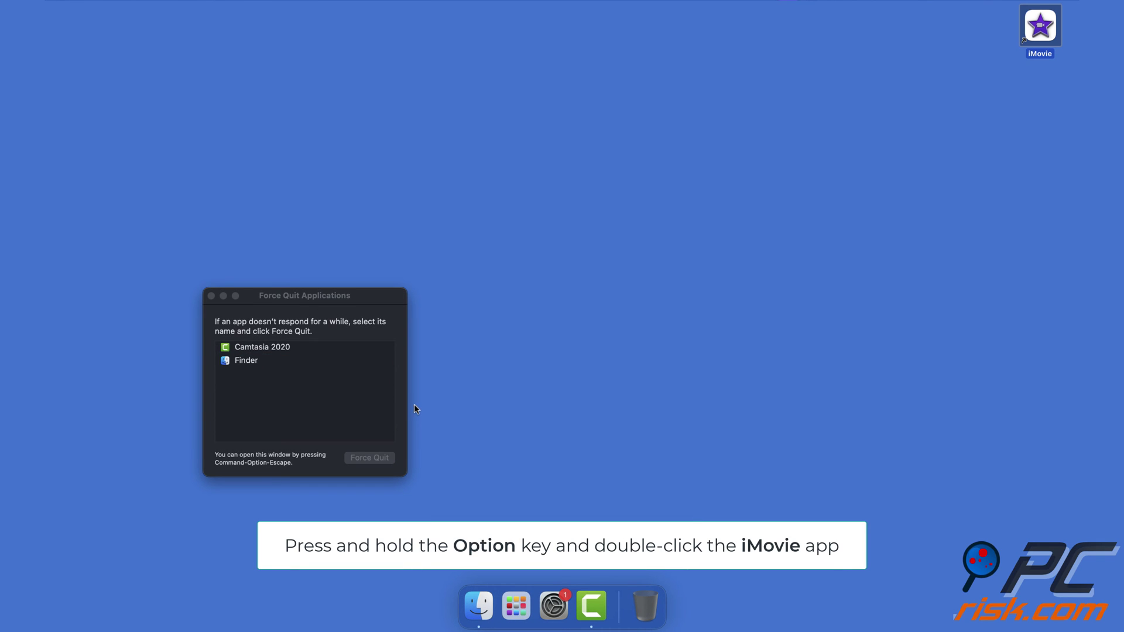
- Close Force Quit, then relaunch iMovie on iMovie Library 1 with My Movie open
{"action": "left_click", "coordinate": [212, 296]}
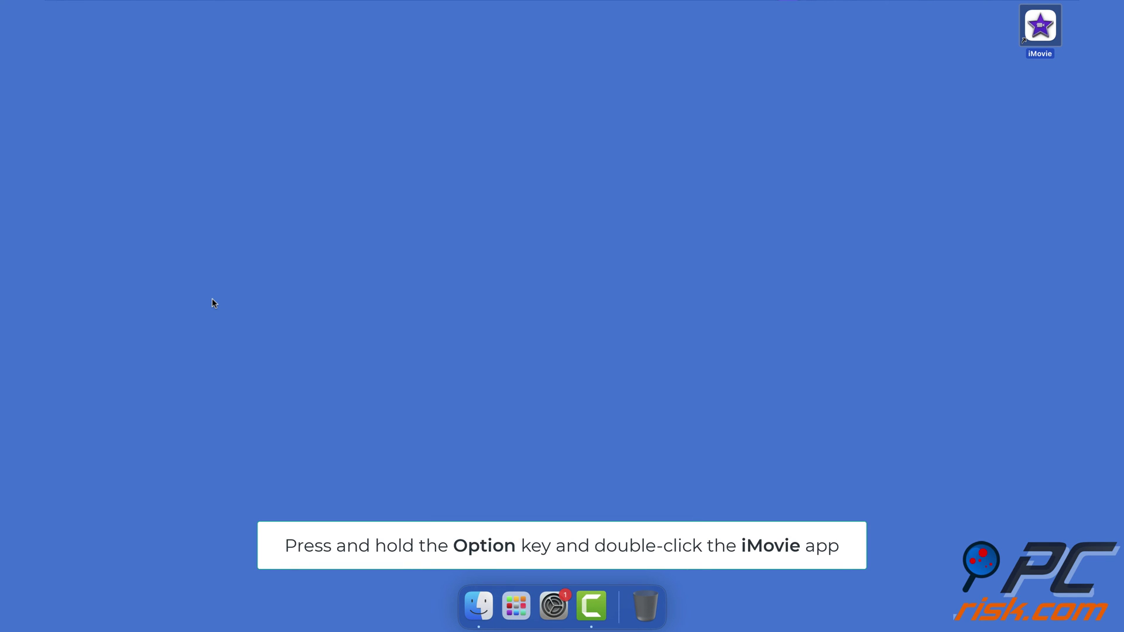
{"action": "double_click", "coordinate": [1040, 37], "text": "alt"}
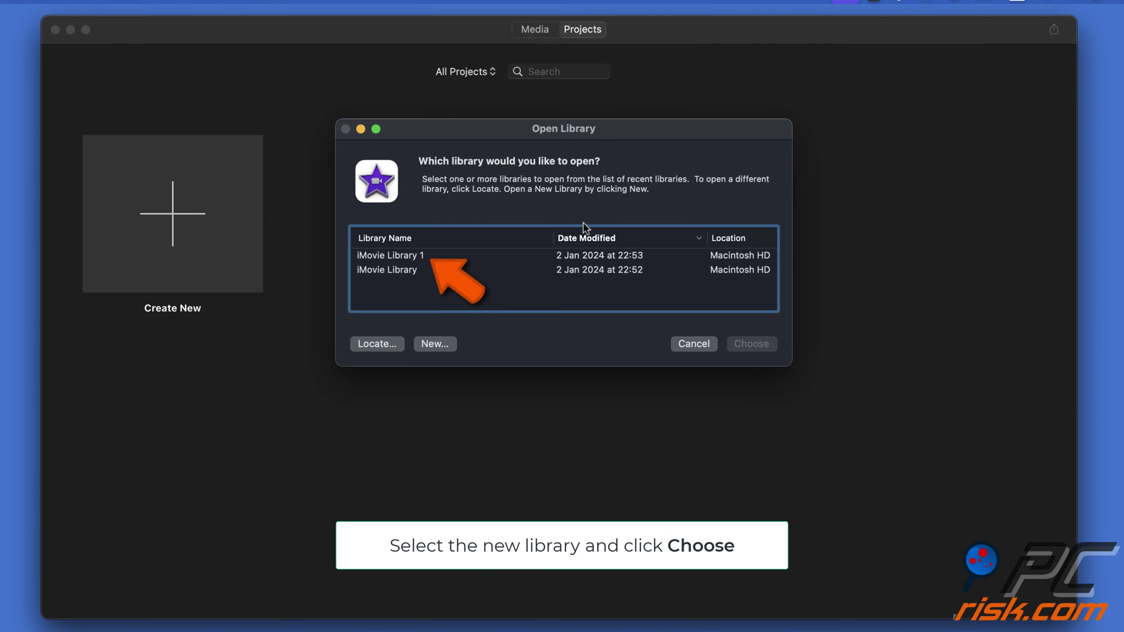
{"action": "left_click", "coordinate": [478, 256]}
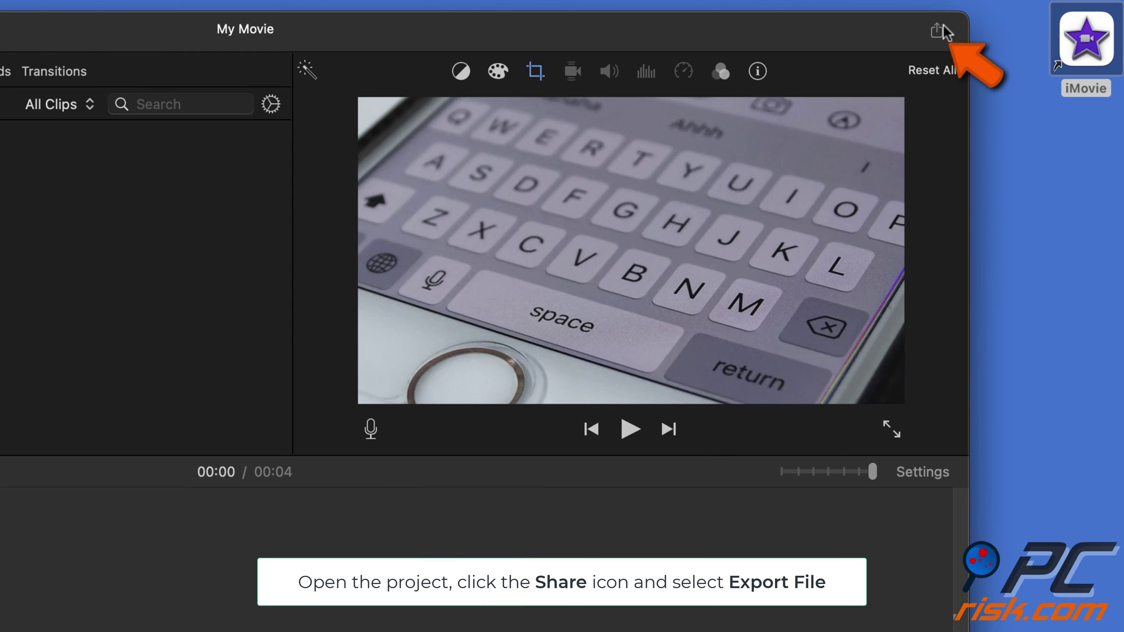
- Export My Movie as a file at 720p, Medium quality, Better Quality compression
{"action": "left_click", "coordinate": [995, 23]}
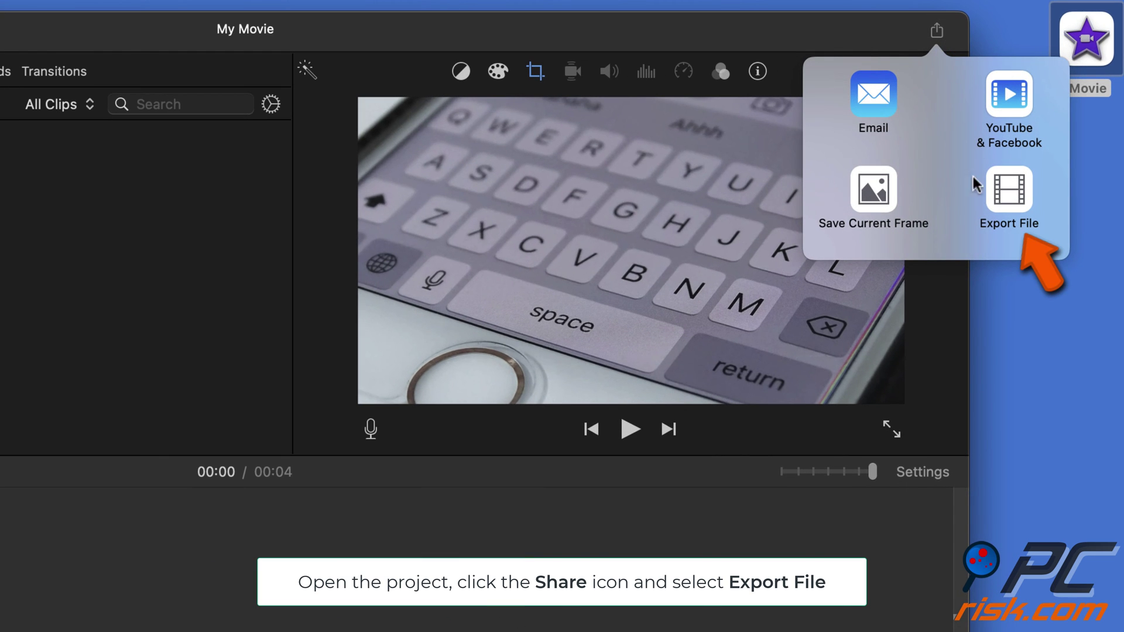
{"action": "left_click", "coordinate": [1019, 208]}
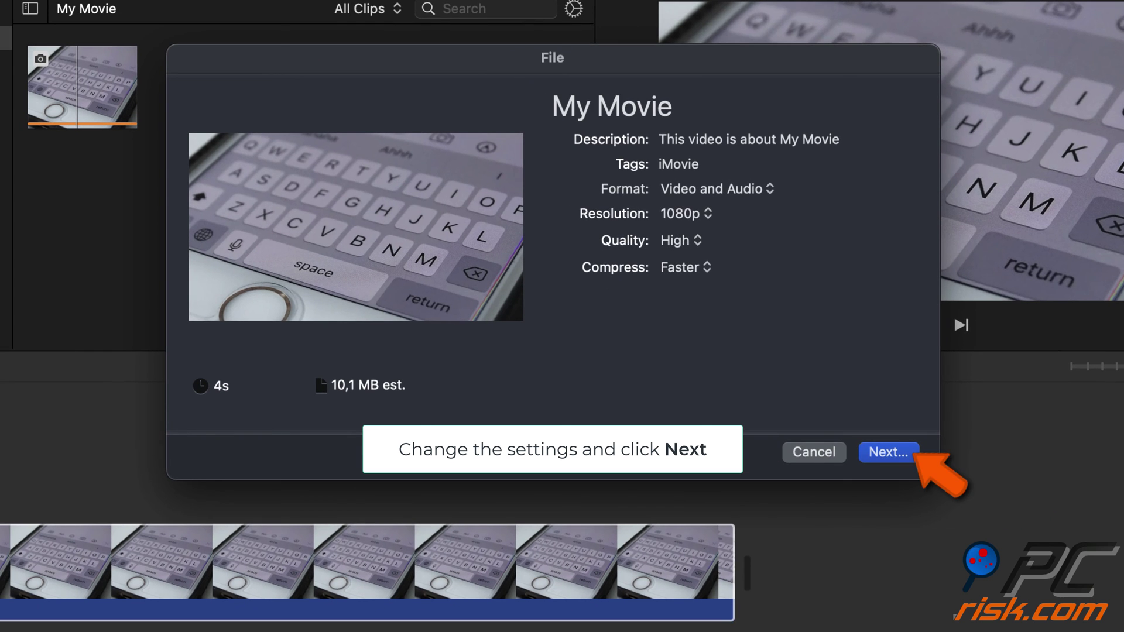
{"action": "left_click", "coordinate": [883, 447]}
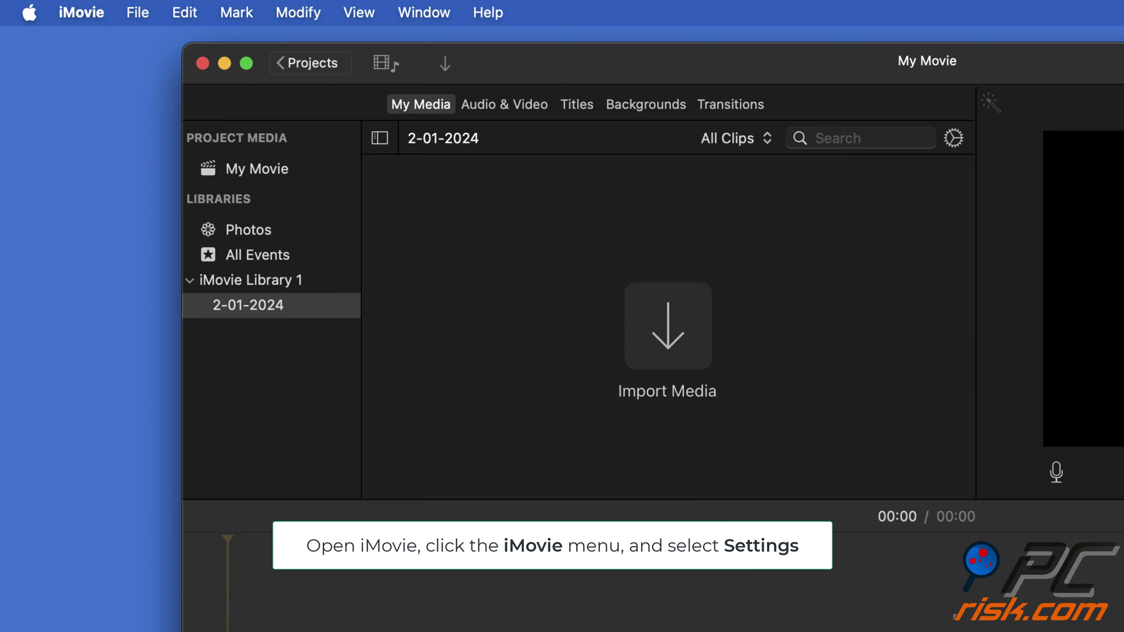
- Delete all render files from iMovie's Settings and confirm the deletion
{"action": "left_click", "coordinate": [95, 15]}
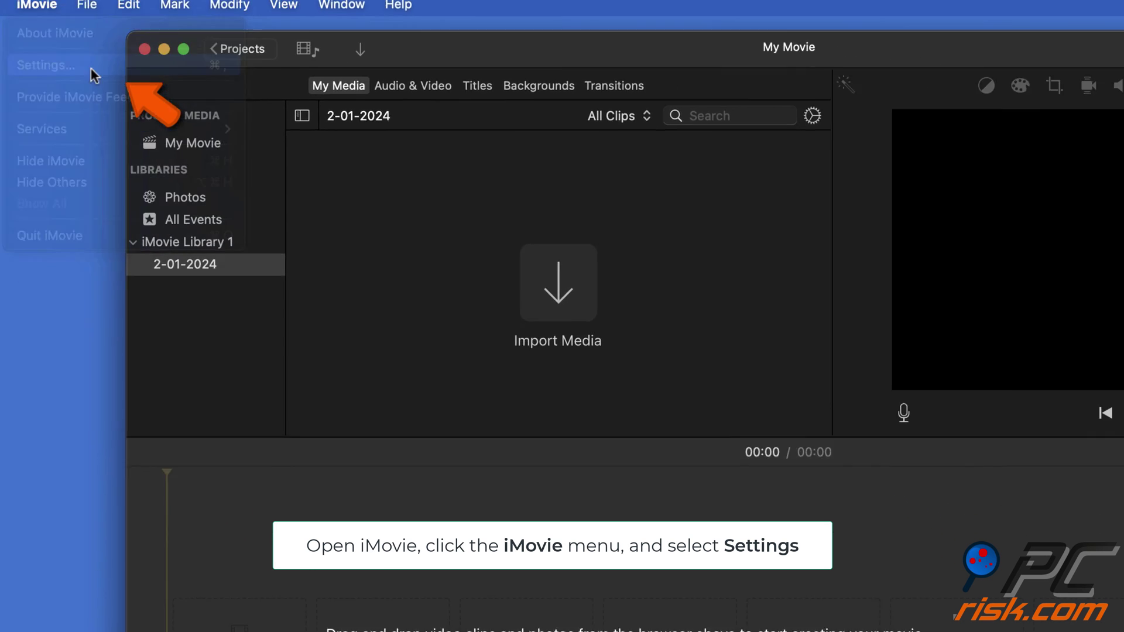
{"action": "left_click", "coordinate": [91, 80]}
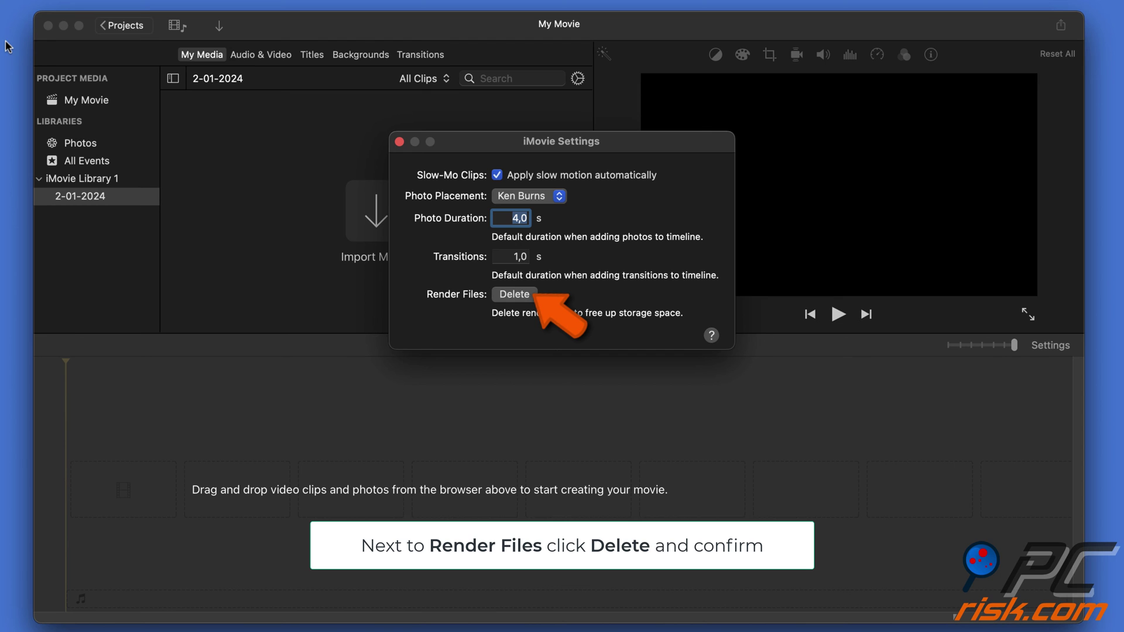
{"action": "left_click", "coordinate": [532, 297]}
{"action": "left_click", "coordinate": [585, 344]}
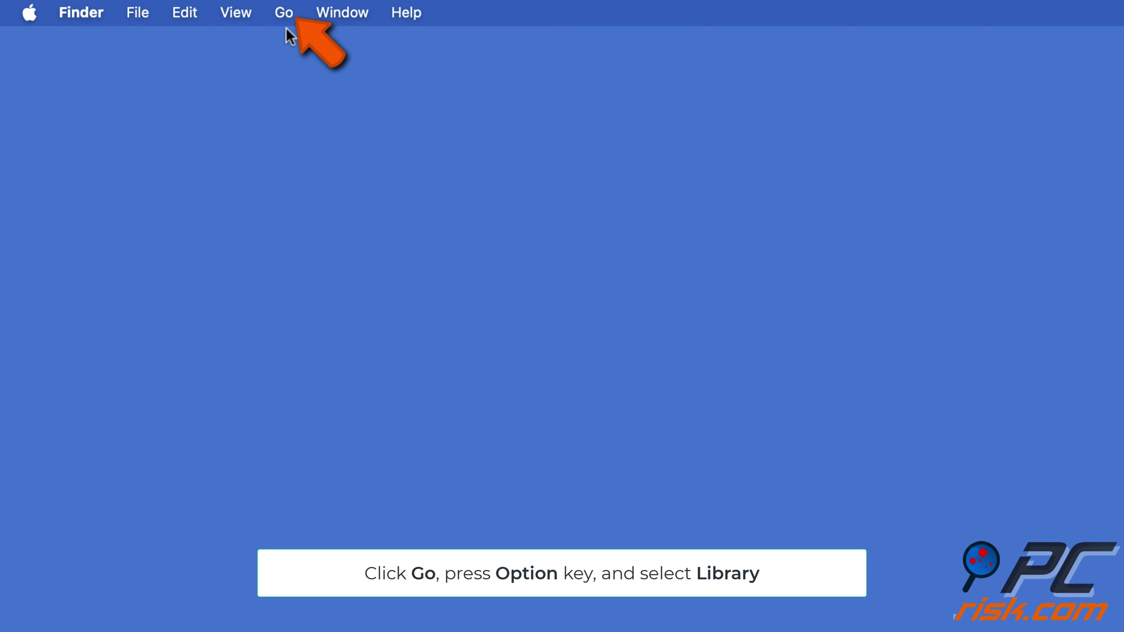
- Open the Caches folder in the hidden user Library from Finder's Go menu
{"action": "left_click", "coordinate": [285, 18]}
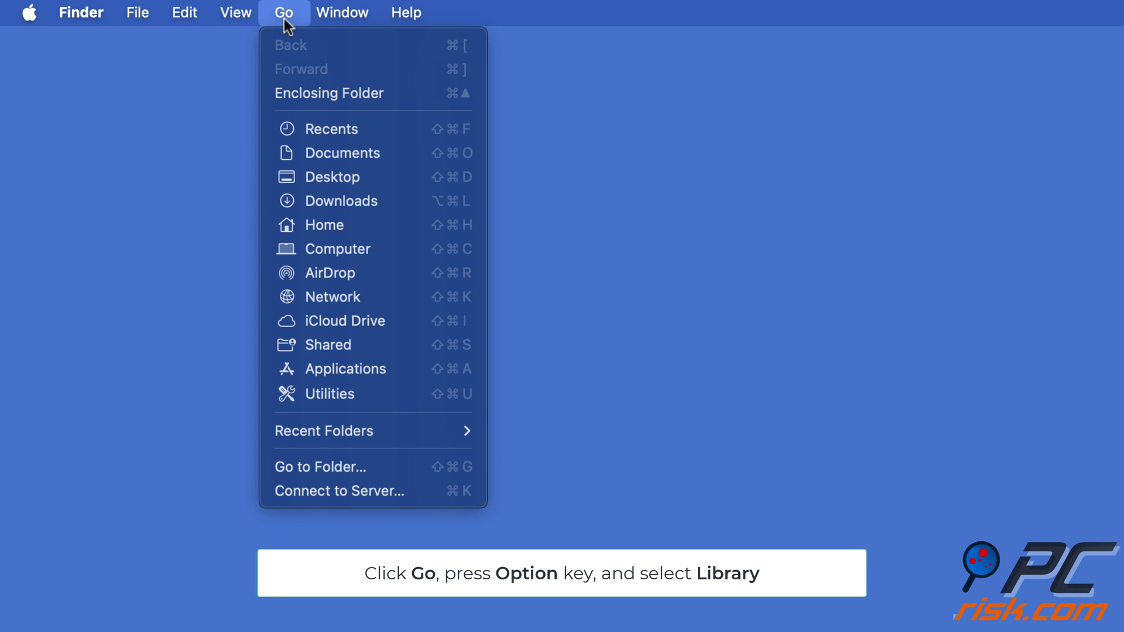
{"action": "key", "text": "alt"}
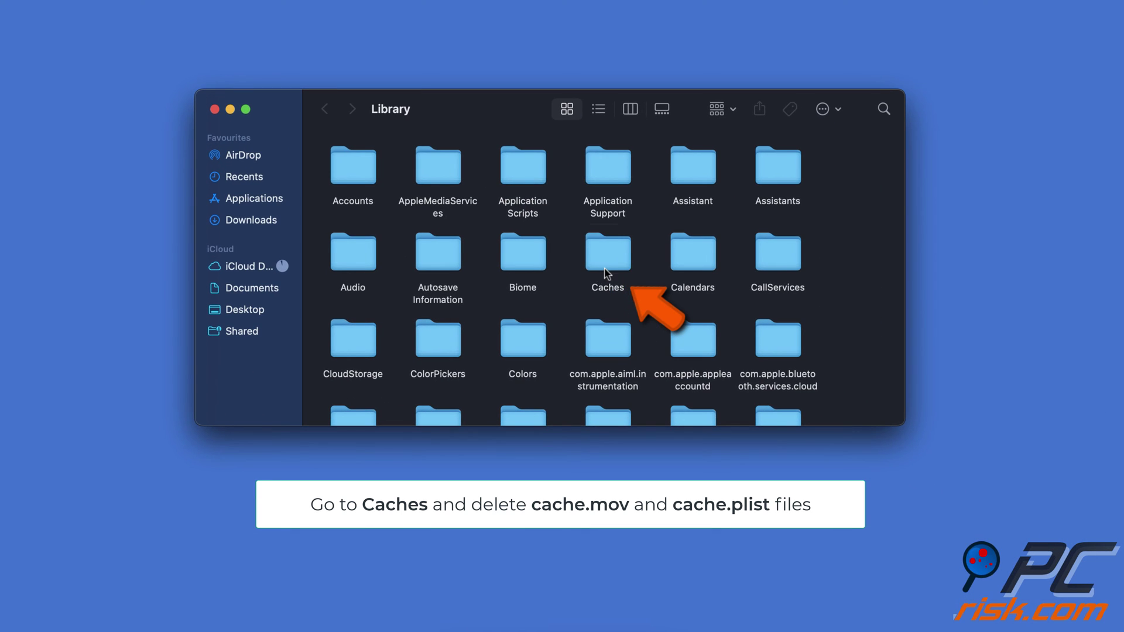
{"action": "double_click", "coordinate": [606, 276]}
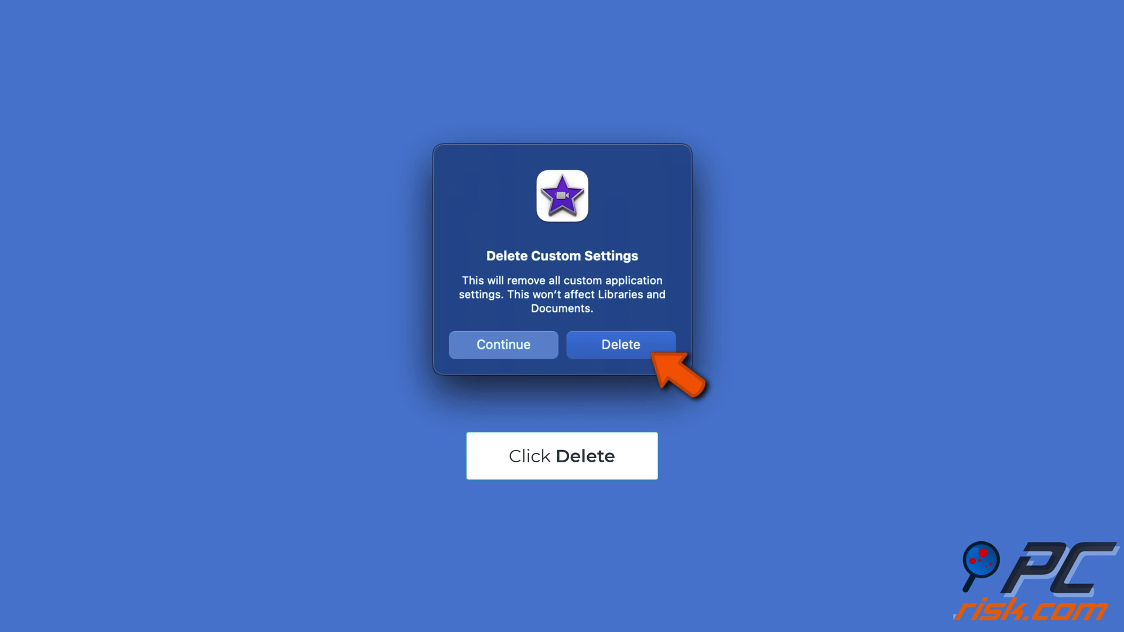
- Confirm deleting iMovie's custom application settings at launch
{"action": "left_click", "coordinate": [665, 349]}
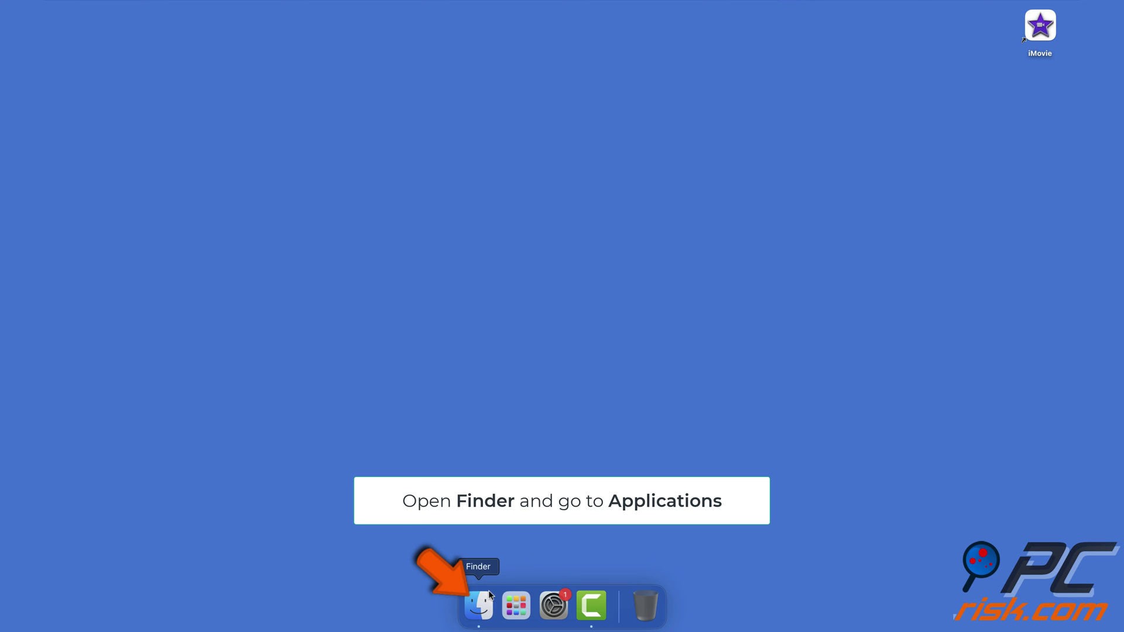
- Move iMovie from Applications to the Bin, authorising with the account password
{"action": "left_click", "coordinate": [478, 606]}
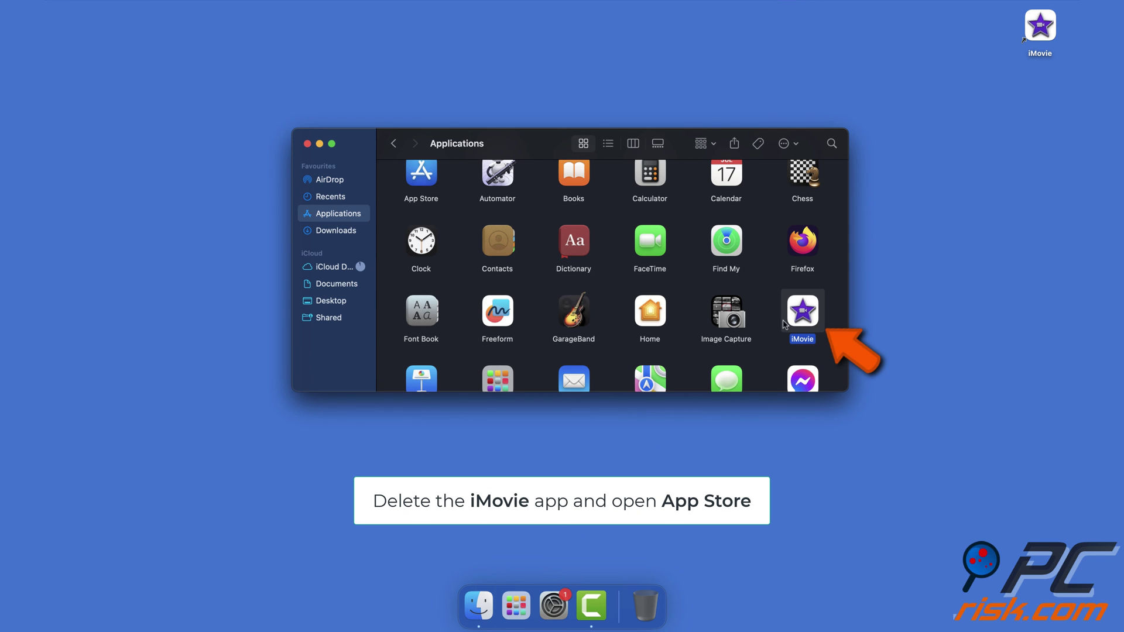
{"action": "left_click_drag", "start_coordinate": [796, 321], "coordinate": [647, 606]}
{"action": "type", "text": "********"}
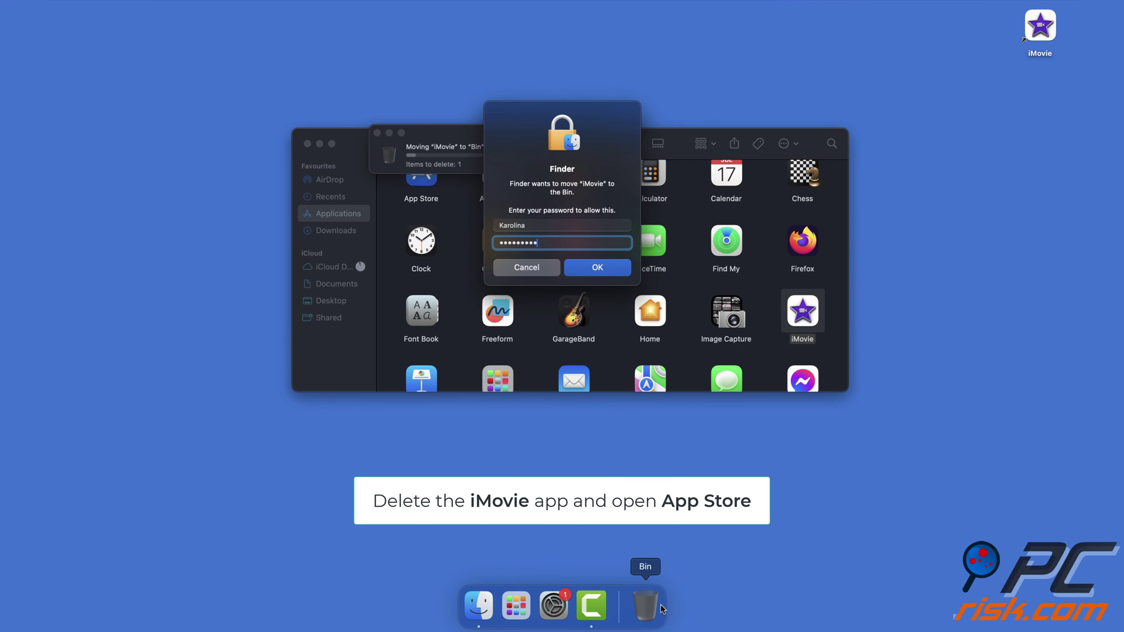
{"action": "key", "text": "Return"}
- Permanently empty the Bin and launch the App Store
{"action": "right_click", "coordinate": [659, 606]}
{"action": "left_click", "coordinate": [660, 563]}
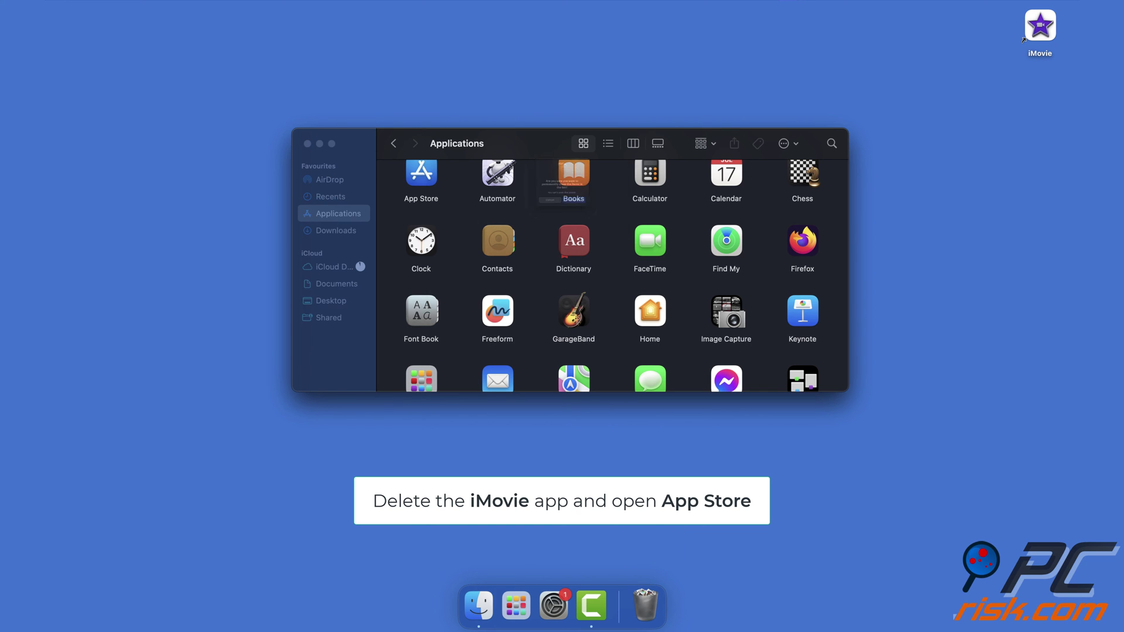
{"action": "left_click", "coordinate": [594, 235]}
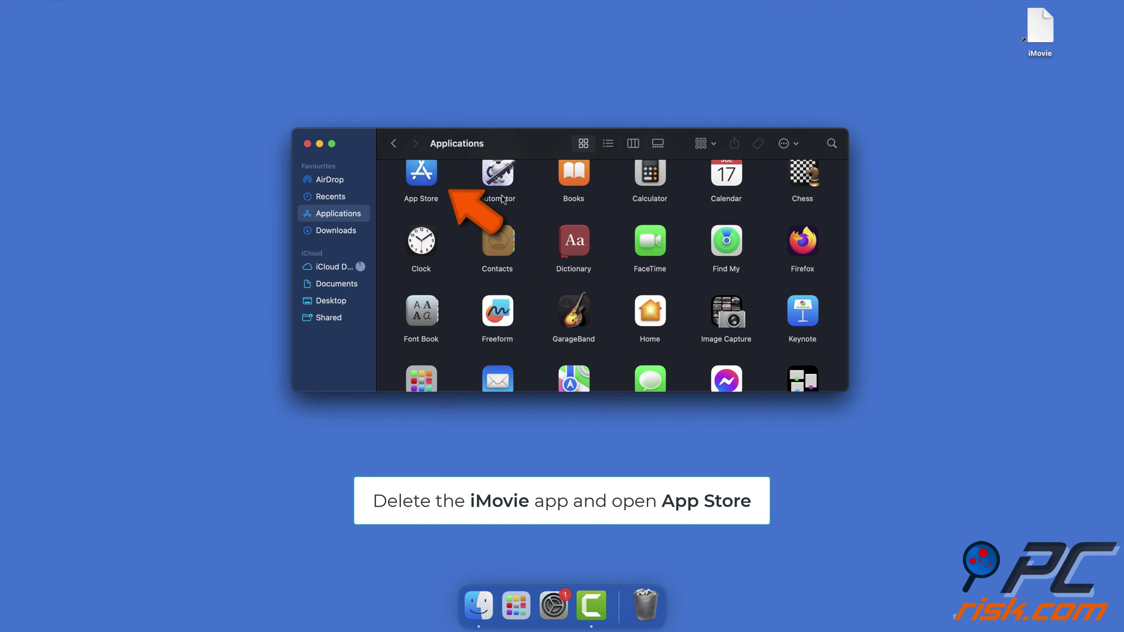
{"action": "double_click", "coordinate": [422, 186]}
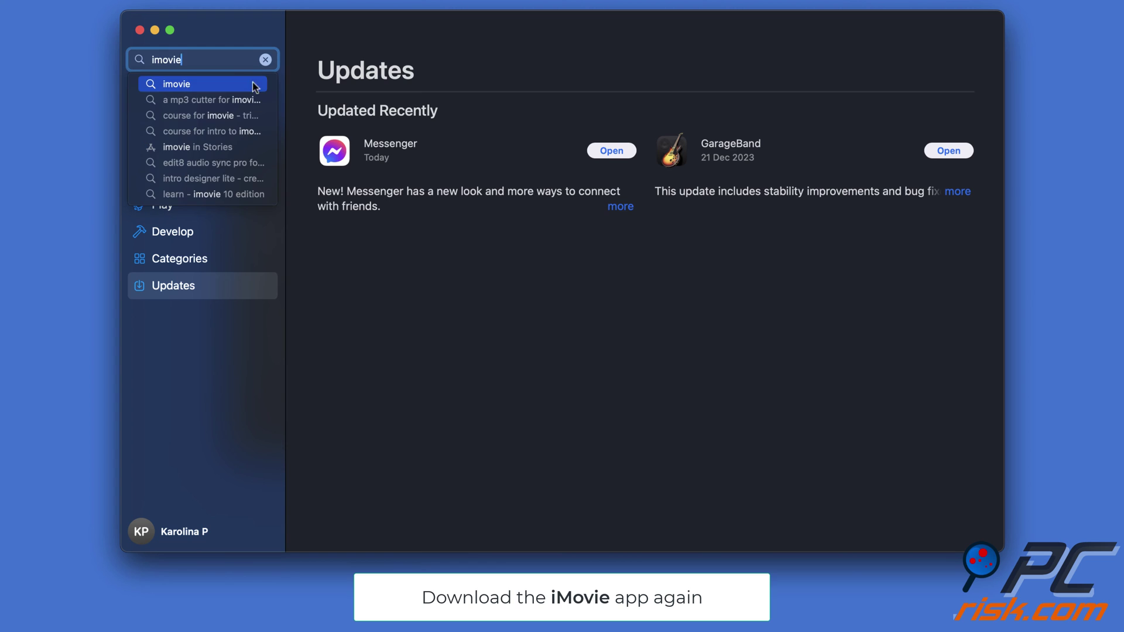
- Search the App Store for 'imovie' and start re-downloading iMovie
{"action": "left_click", "coordinate": [255, 86]}
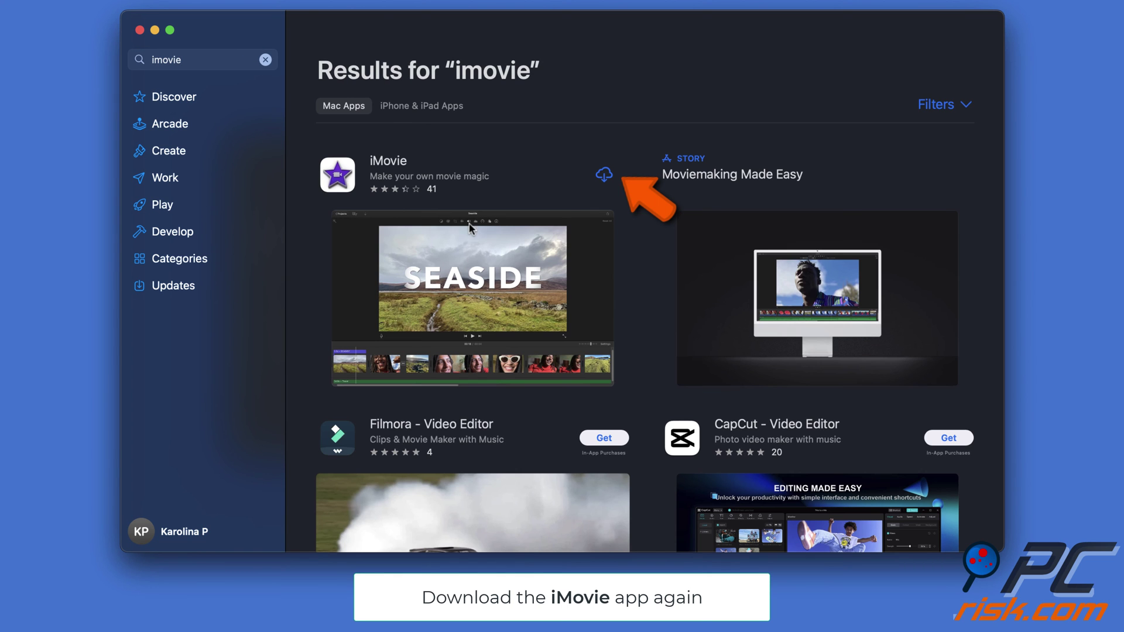
{"action": "left_click", "coordinate": [606, 179]}
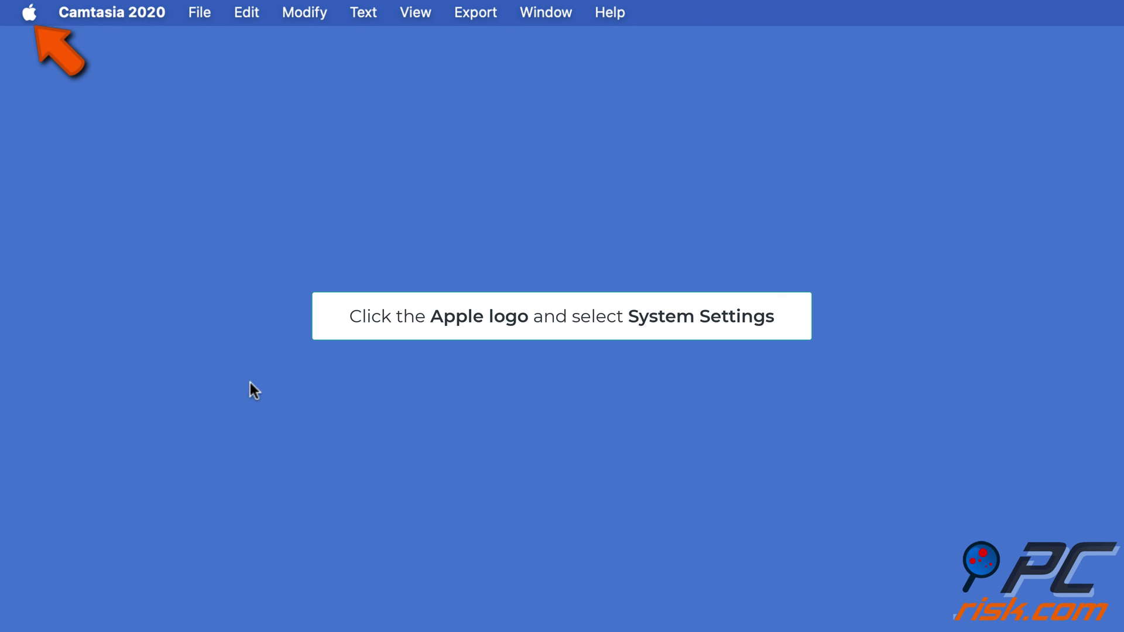
- Check for macOS updates in System Settings > General > Software Update
{"action": "left_click", "coordinate": [18, 15]}
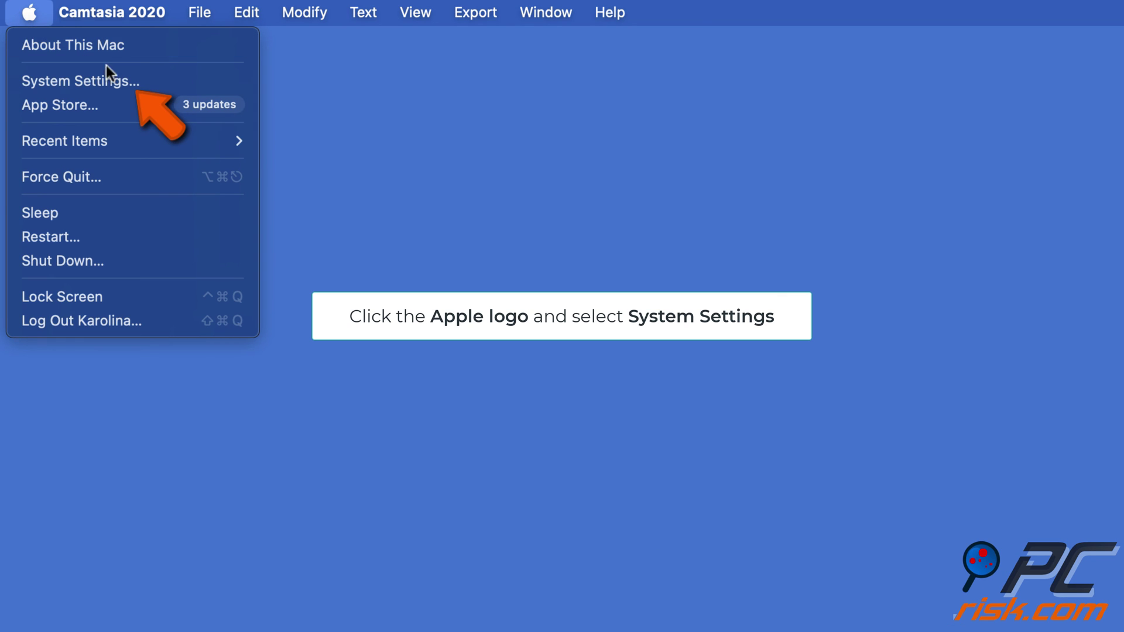
{"action": "left_click", "coordinate": [122, 55]}
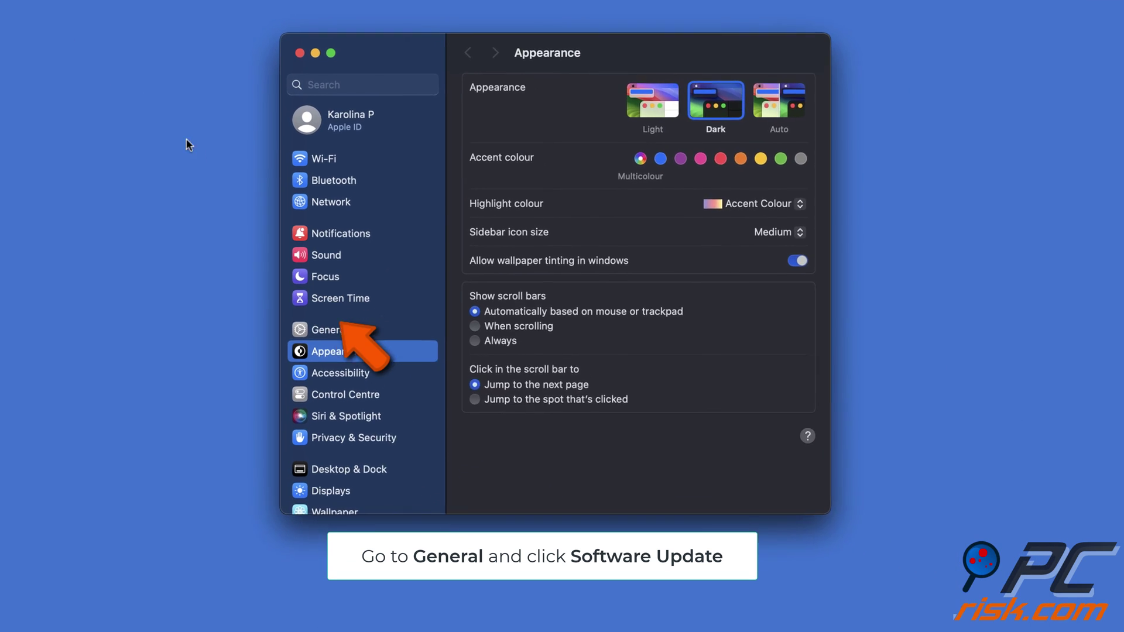
{"action": "left_click", "coordinate": [312, 316]}
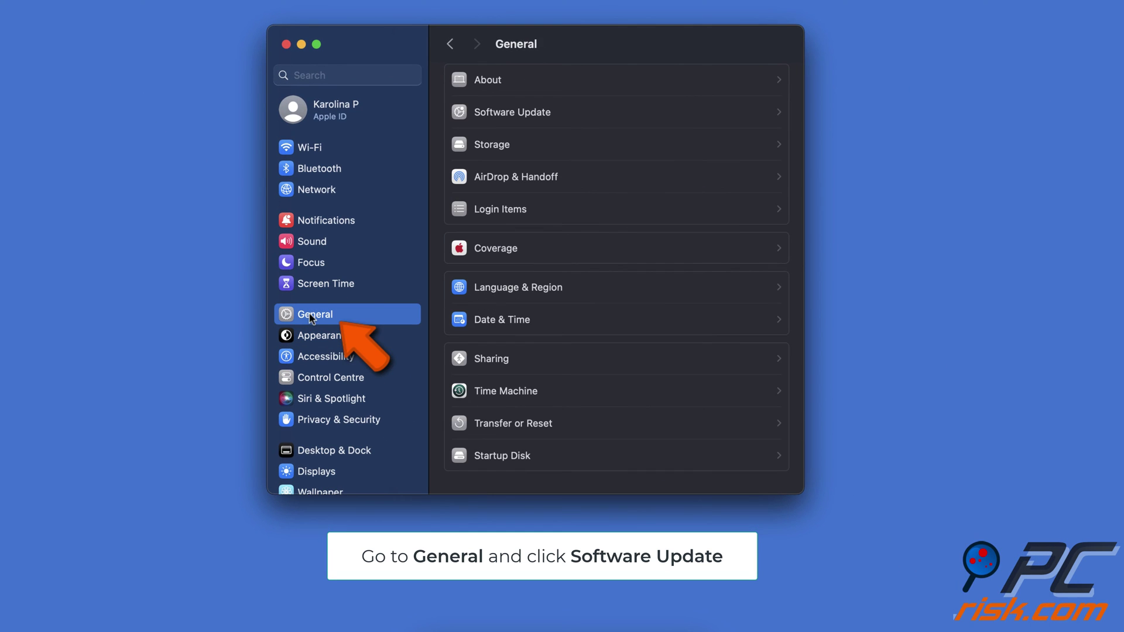
{"action": "left_click", "coordinate": [540, 114]}
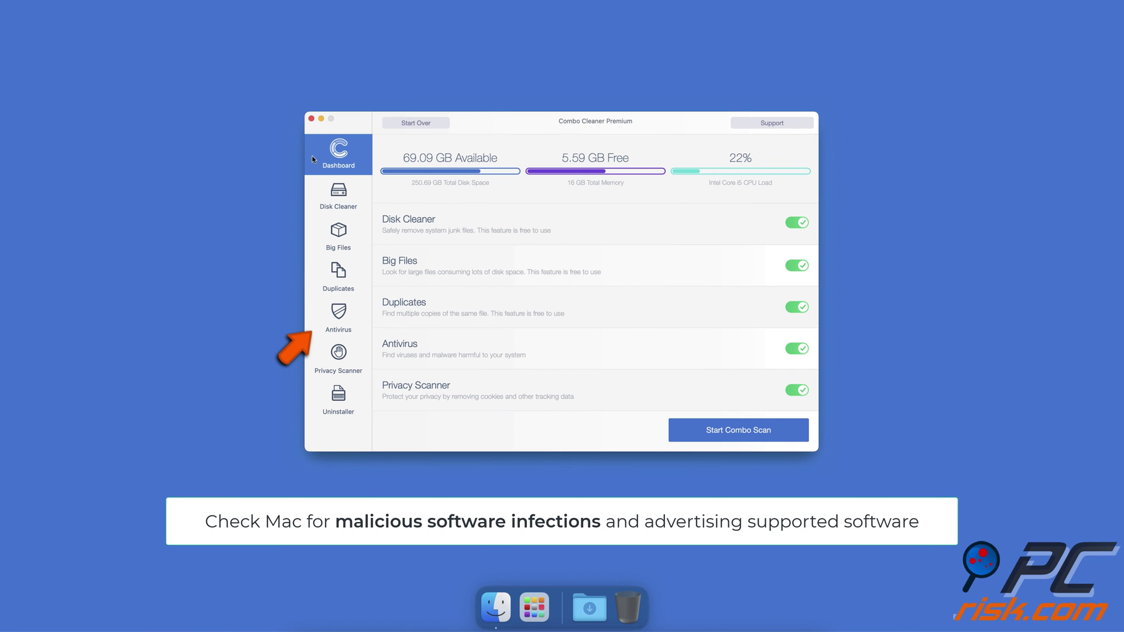
- Run a full Antivirus scan, then Disk Cleaner scan and remove 2.7 GB of junk
{"action": "left_click", "coordinate": [310, 322]}
{"action": "left_click", "coordinate": [595, 202]}
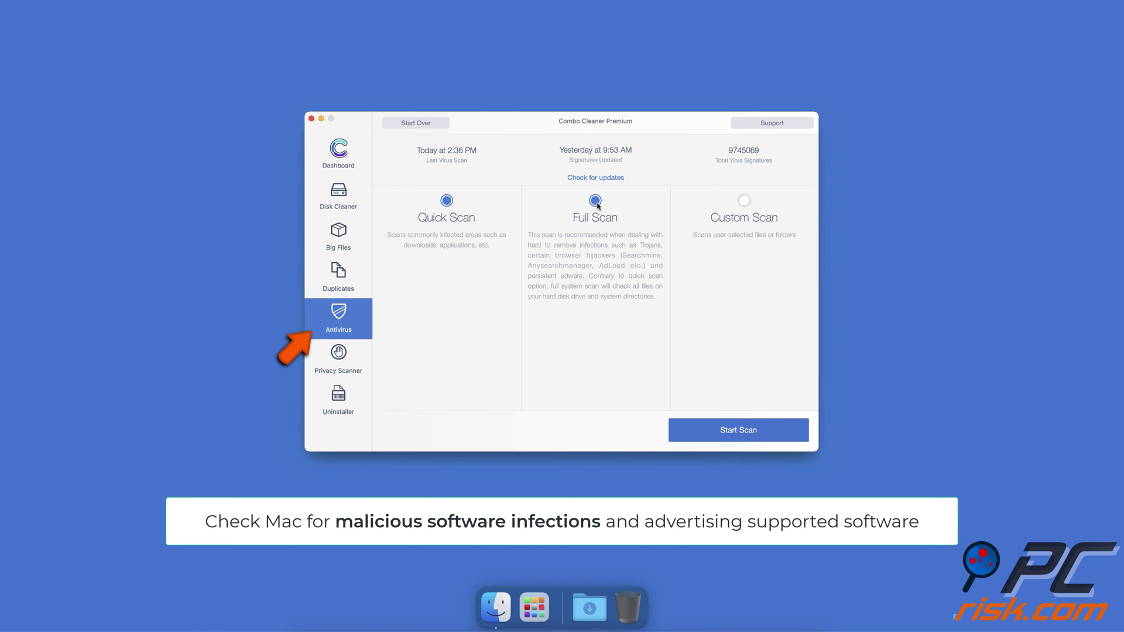
{"action": "left_click", "coordinate": [695, 432]}
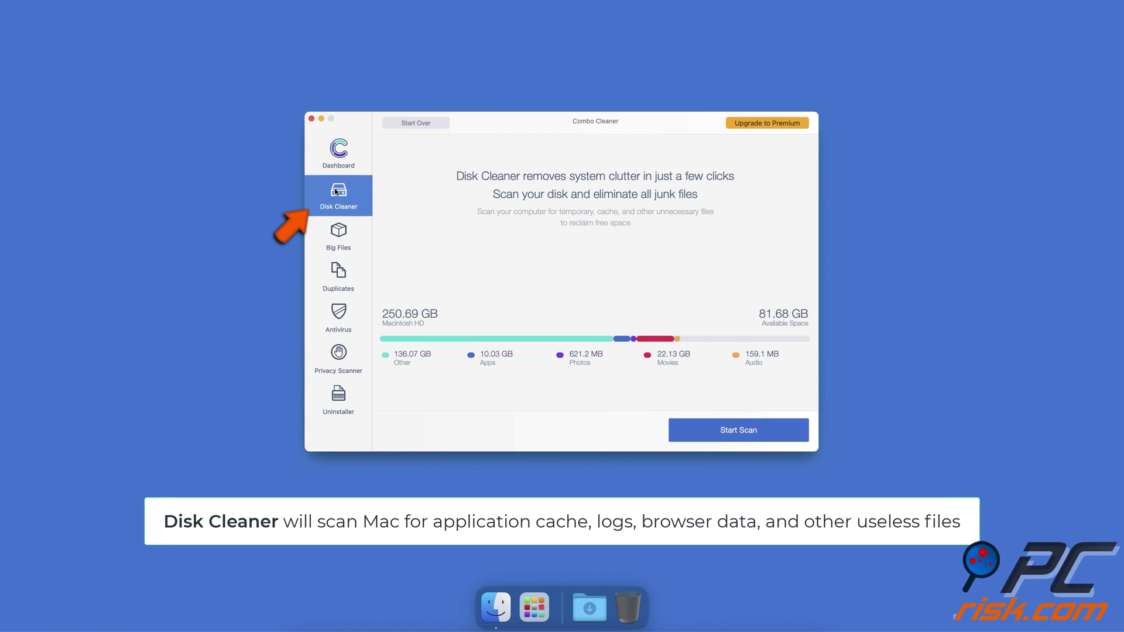
{"action": "left_click", "coordinate": [700, 431]}
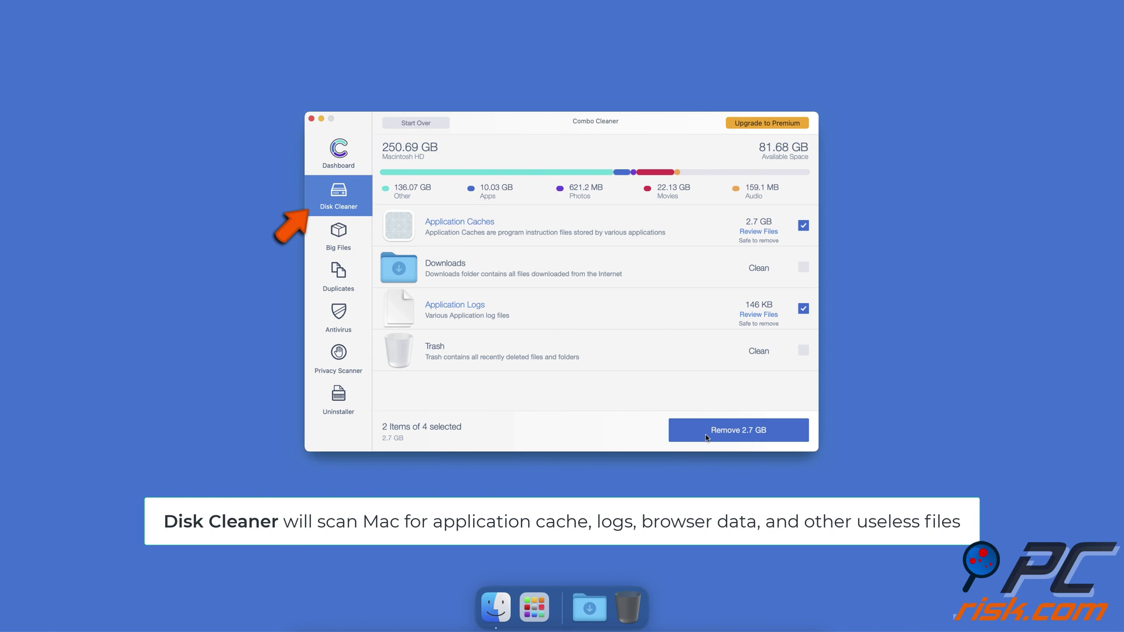
{"action": "left_click", "coordinate": [706, 437]}
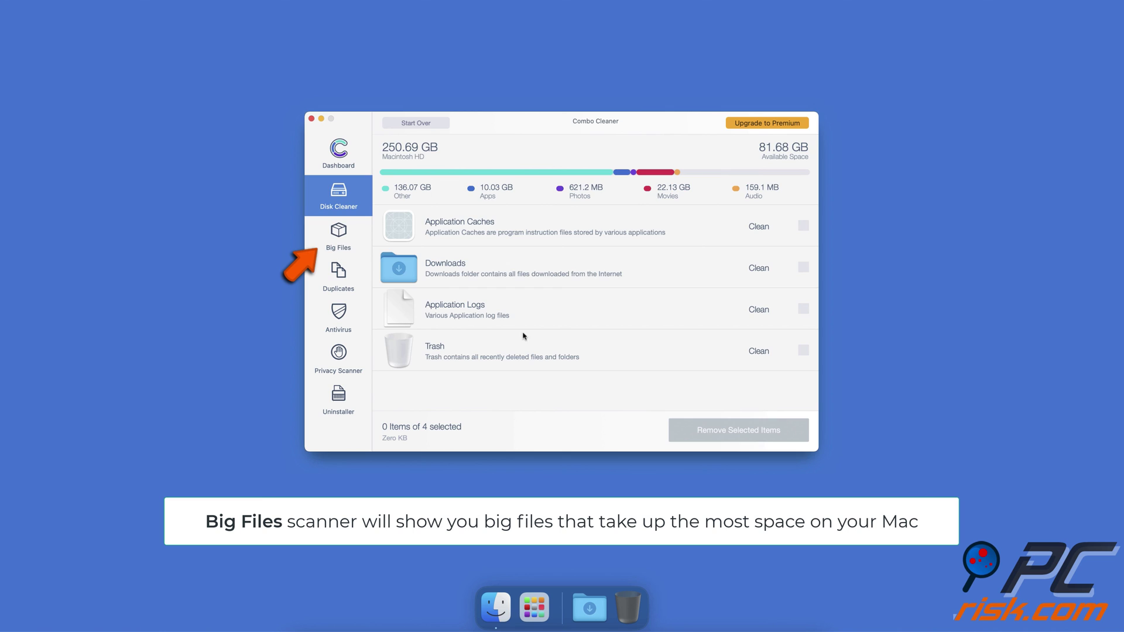
- Run the Big Files, Duplicates and Privacy Scanner scans, finding 29 privacy items
{"action": "left_click", "coordinate": [340, 238]}
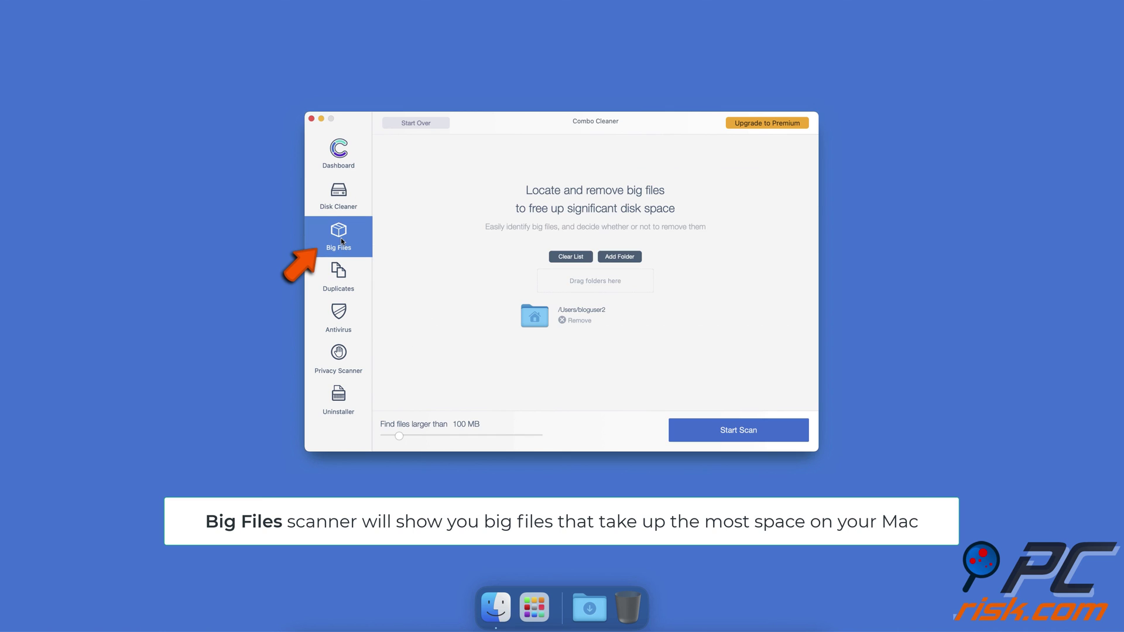
{"action": "left_click", "coordinate": [709, 444]}
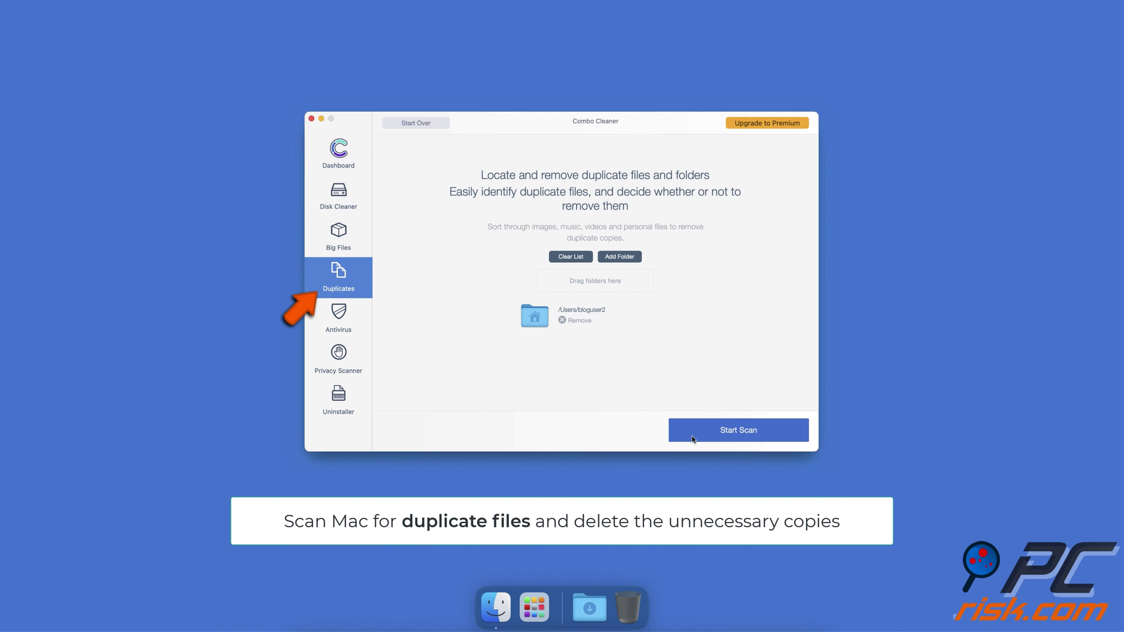
{"action": "left_click", "coordinate": [692, 439]}
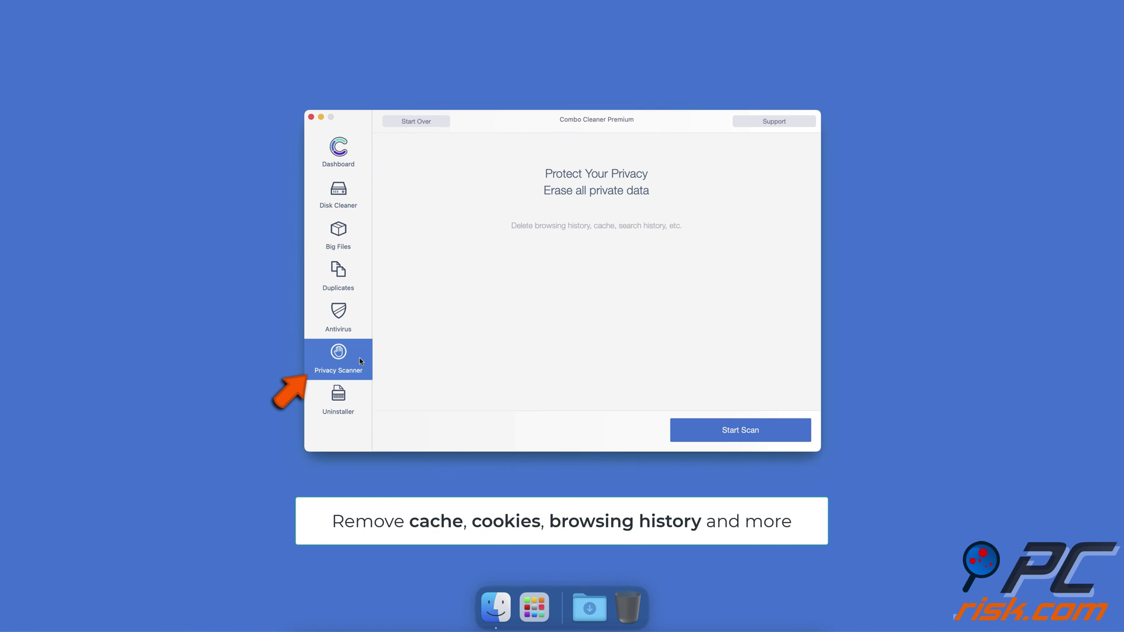
{"action": "left_click", "coordinate": [682, 432]}
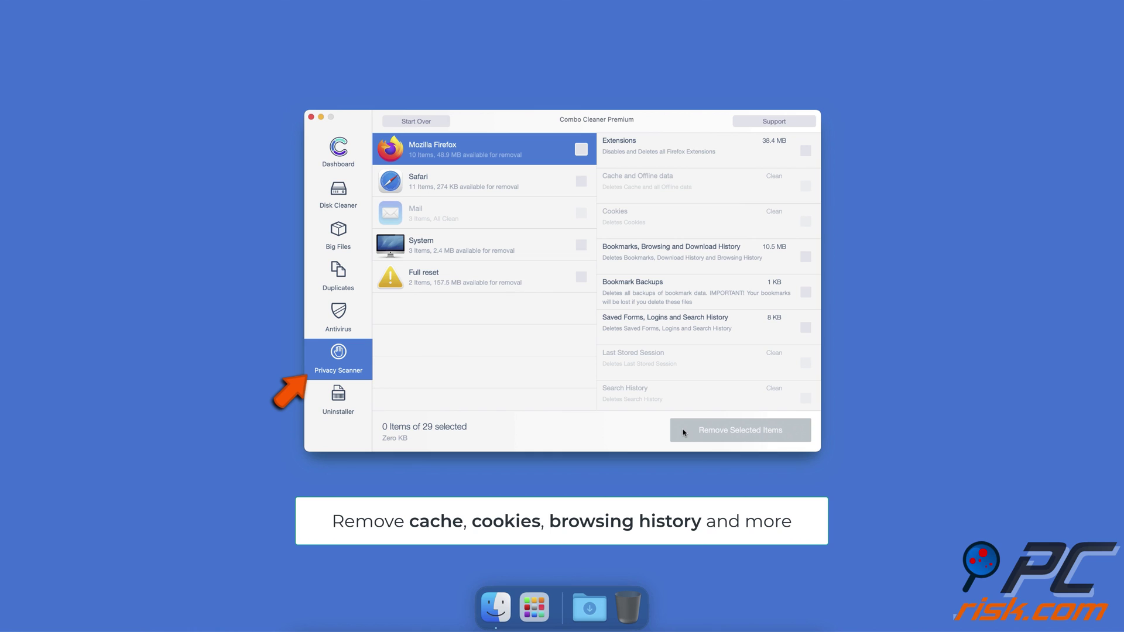
{"action": "left_click", "coordinate": [363, 409]}
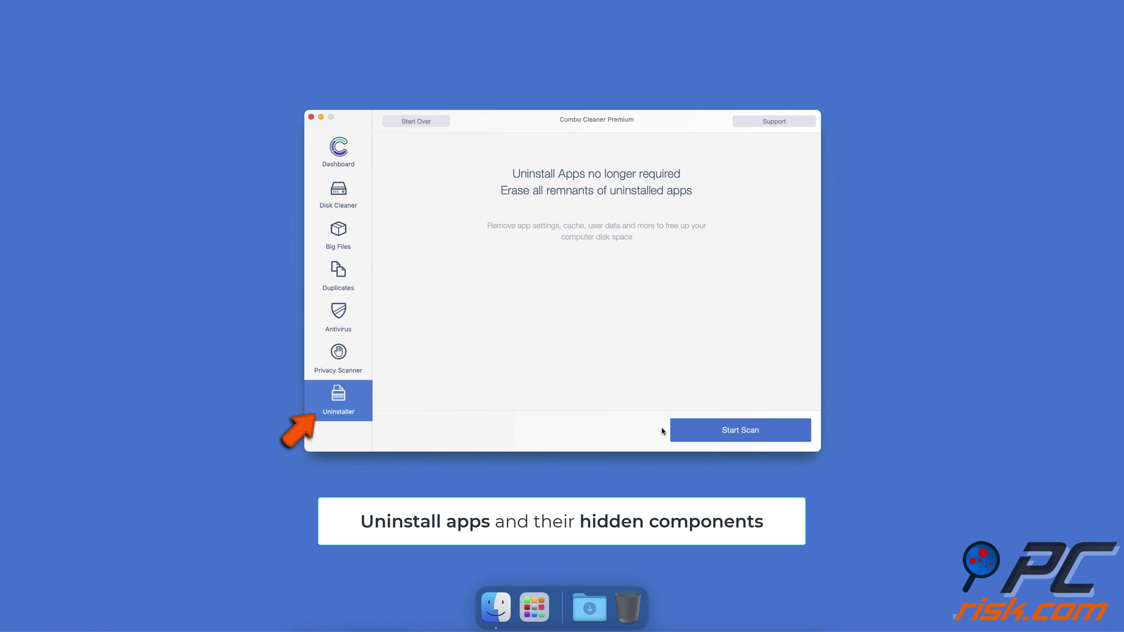
- Scan installed apps, listing 43 removable items led by Spotify at 1.02 GB
{"action": "left_click", "coordinate": [682, 433]}
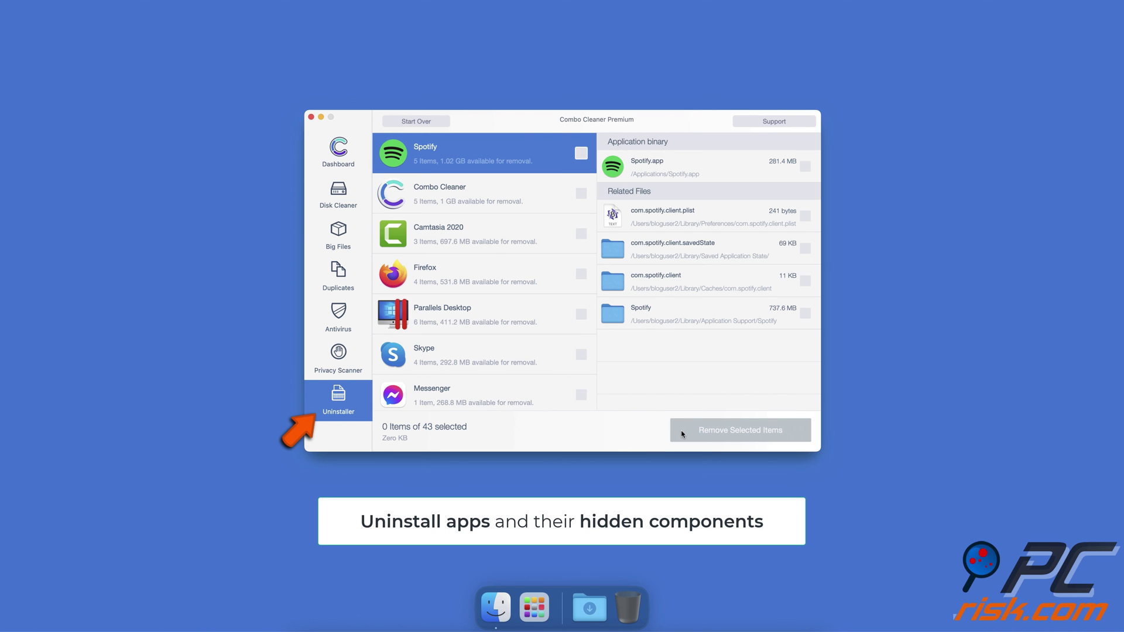